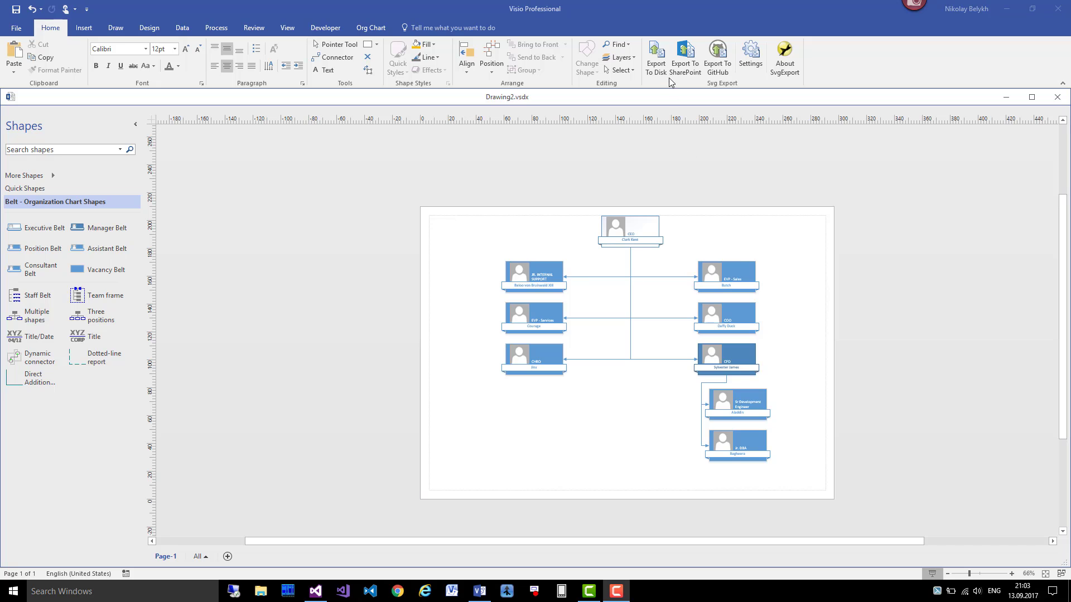
- Launch Export To Disk for the org chart, targeting Drawing2.html
left_click(657, 66)
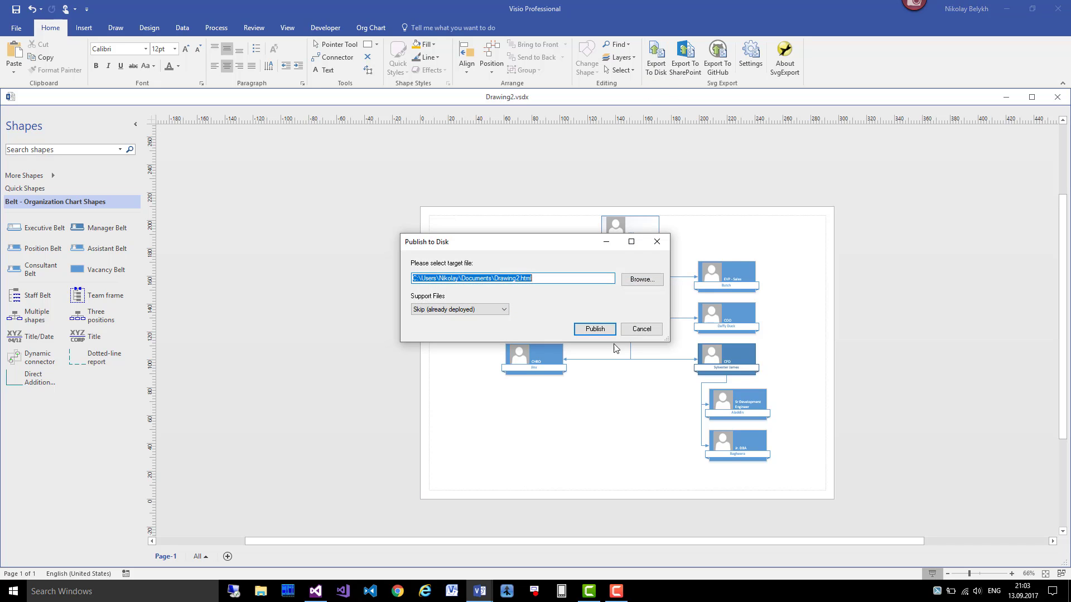
- Publish the org chart as an HTML page with support files skipped
left_click(610, 329)
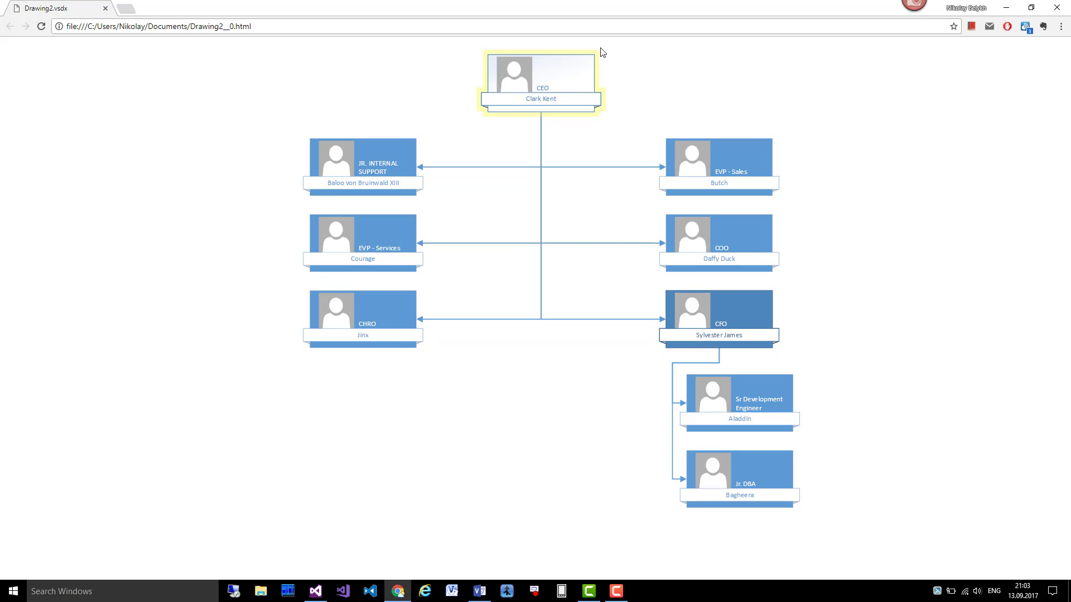
- Turn on Enable Sidebar in the SVG export settings and republish the chart to HTML
left_click(1006, 8)
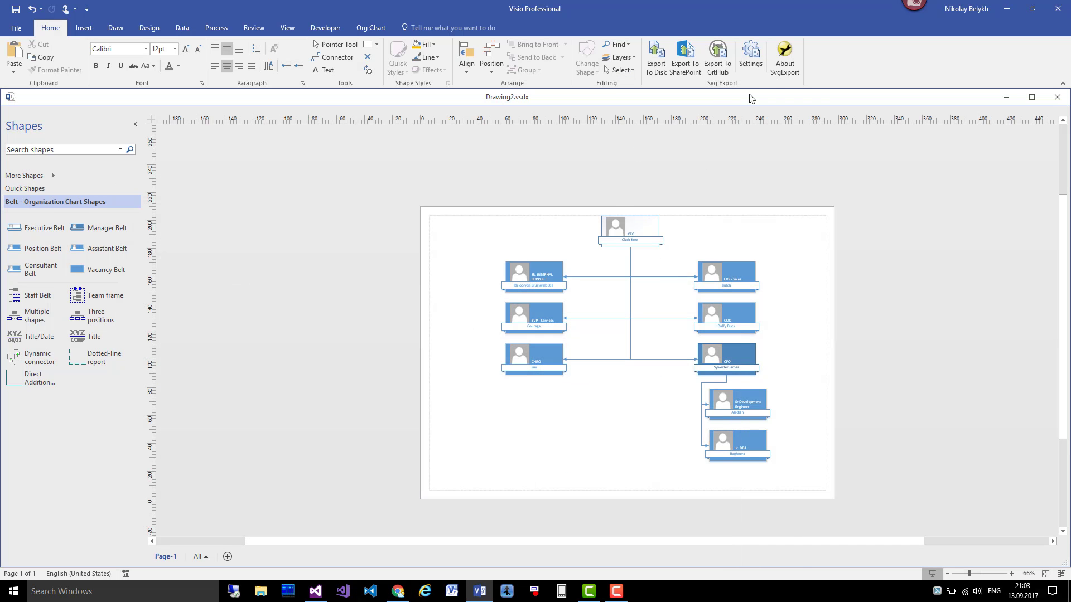
left_click(750, 56)
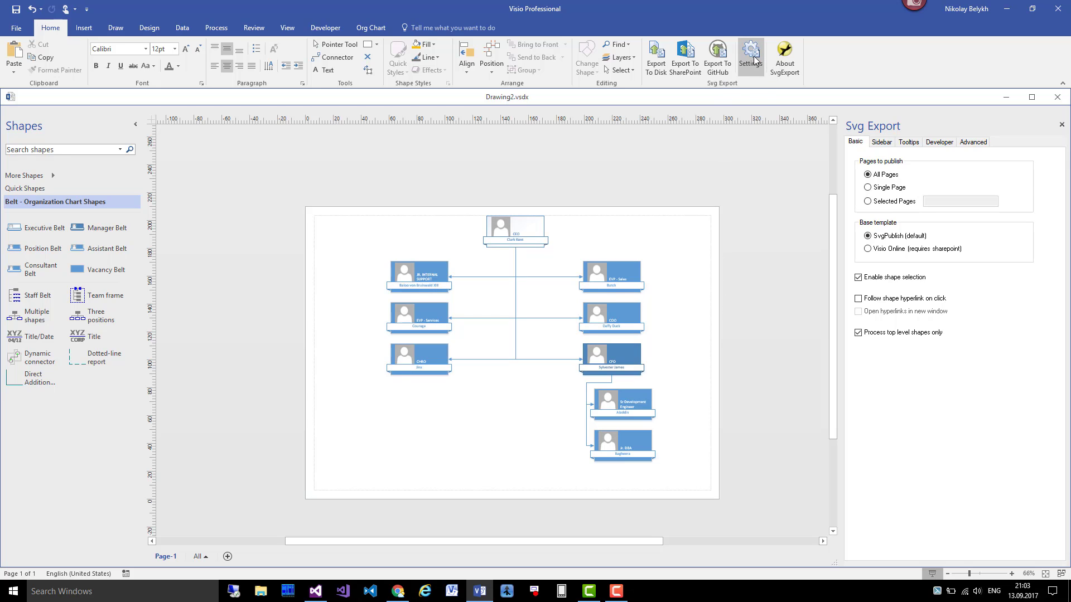
left_click(893, 143)
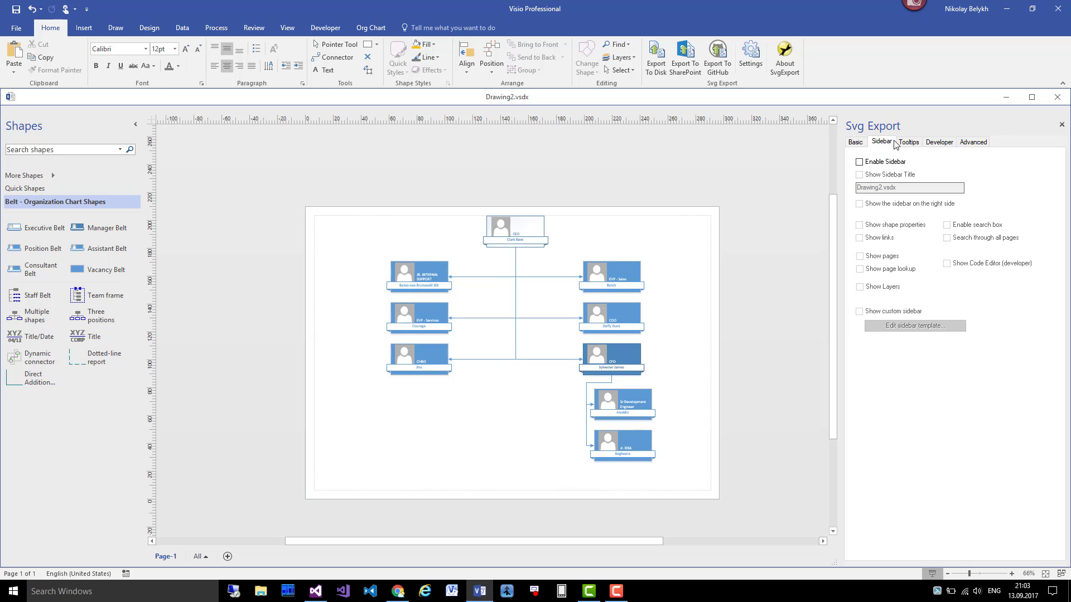
left_click(890, 162)
left_click(663, 65)
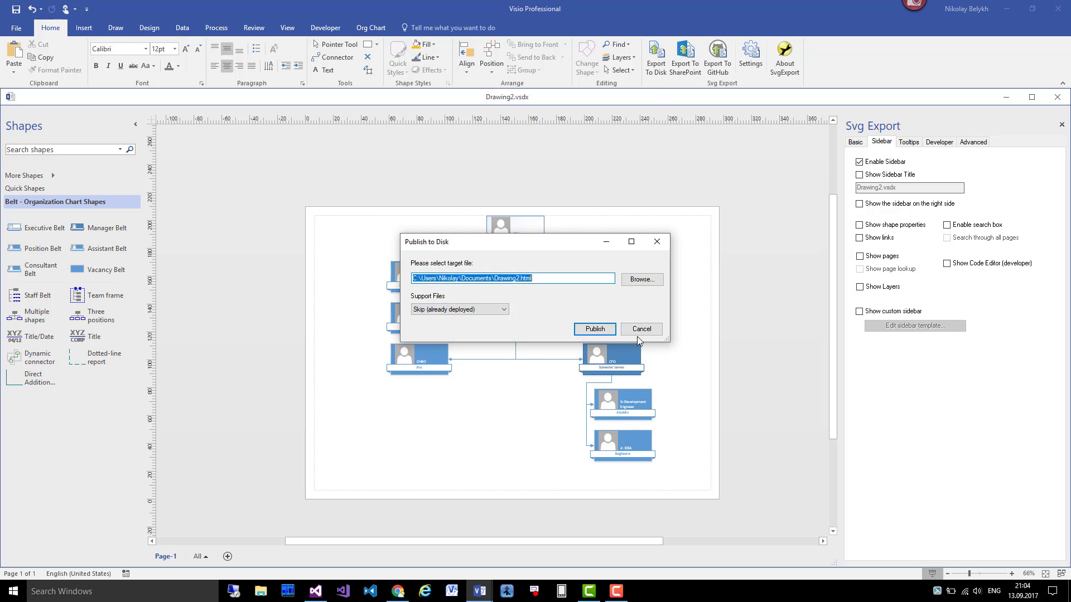
left_click(593, 329)
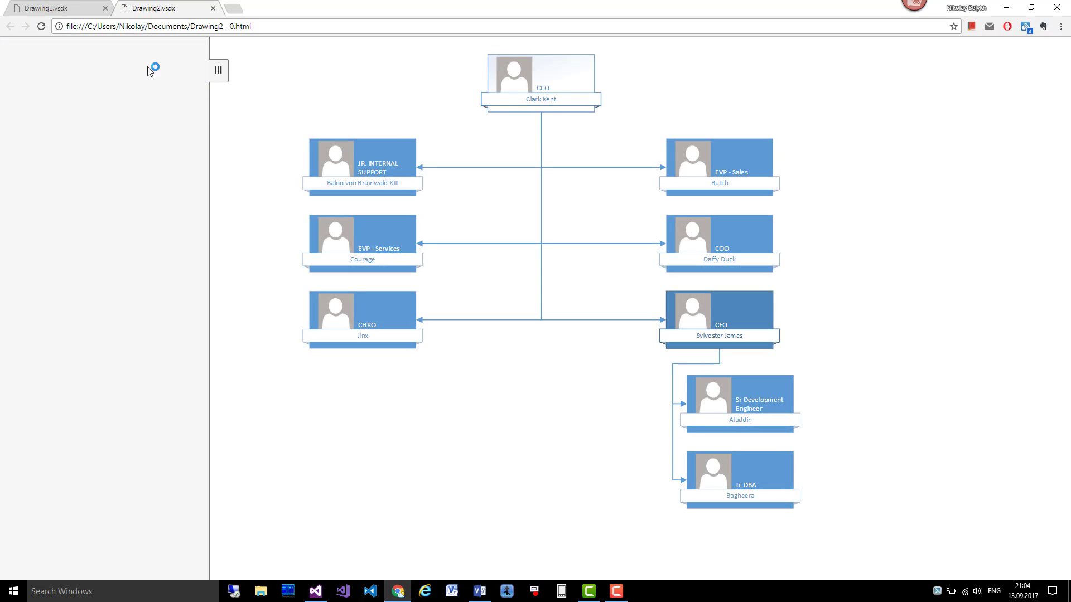
- Collapse and re-expand the empty sidebar on the exported page, then return to Visio
left_click(217, 71)
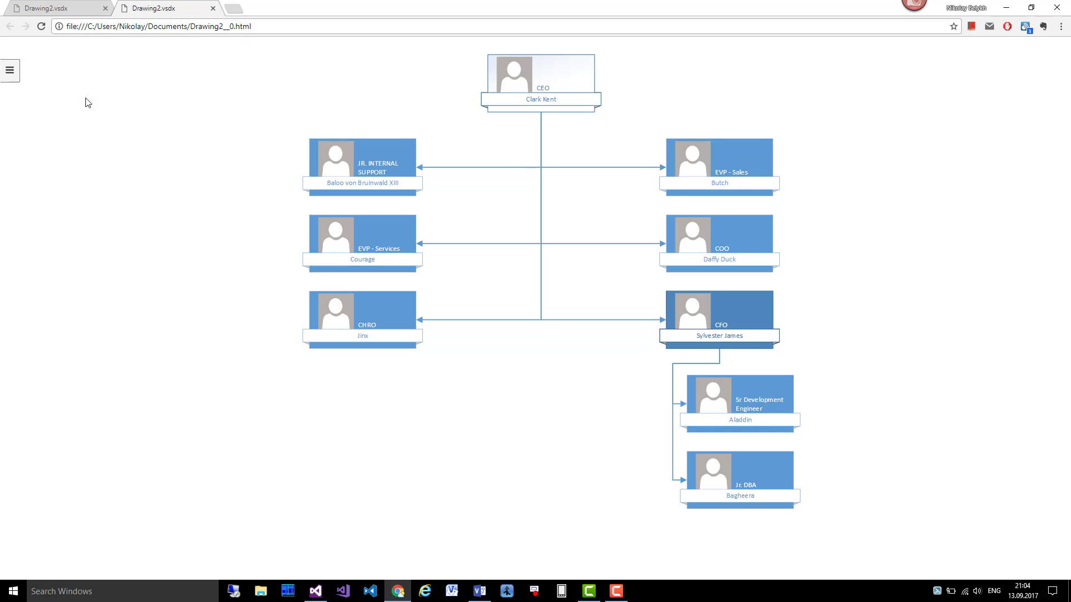
left_click(9, 70)
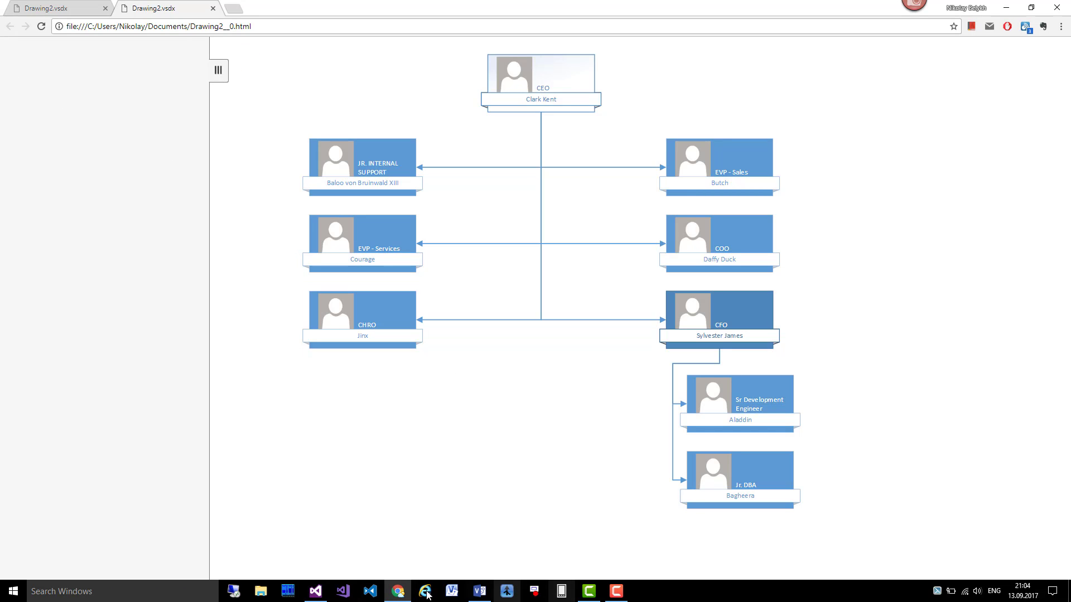
left_click(479, 590)
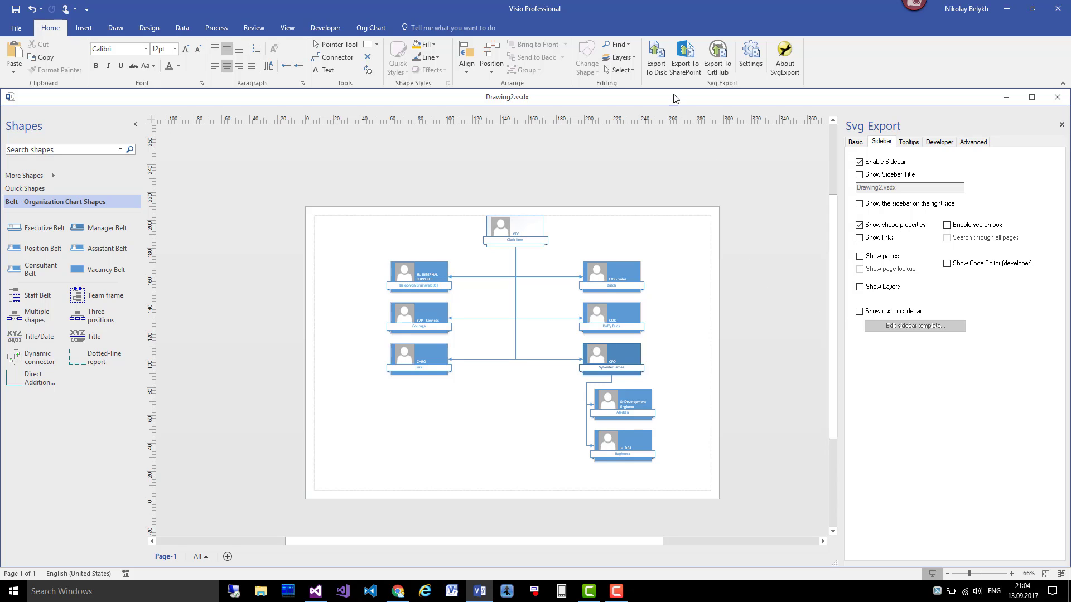
- Re-export the chart to disk with shape properties shown in the sidebar
left_click(656, 56)
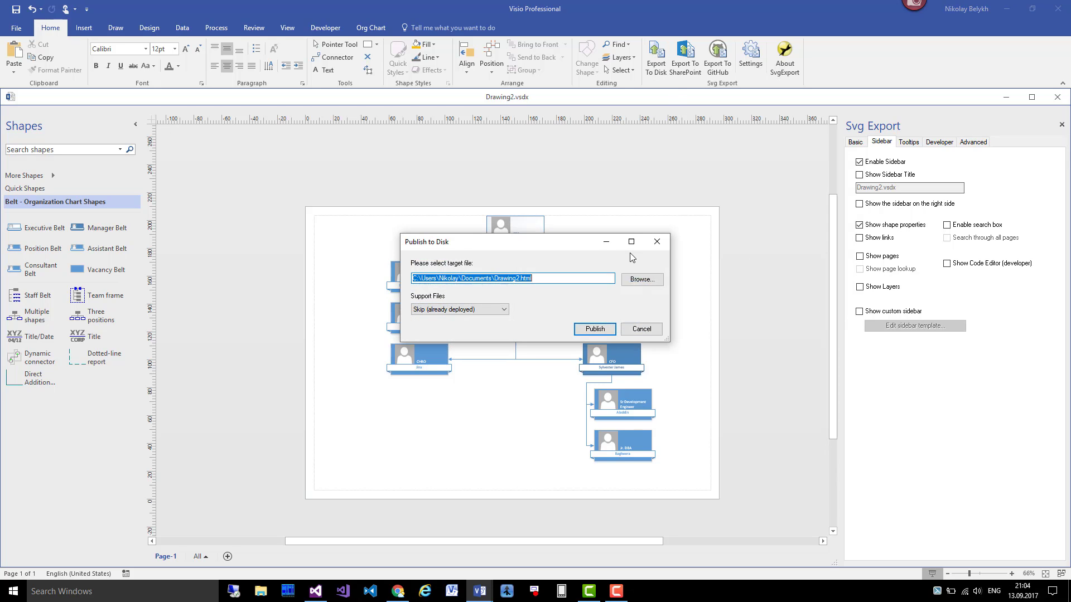
left_click(595, 328)
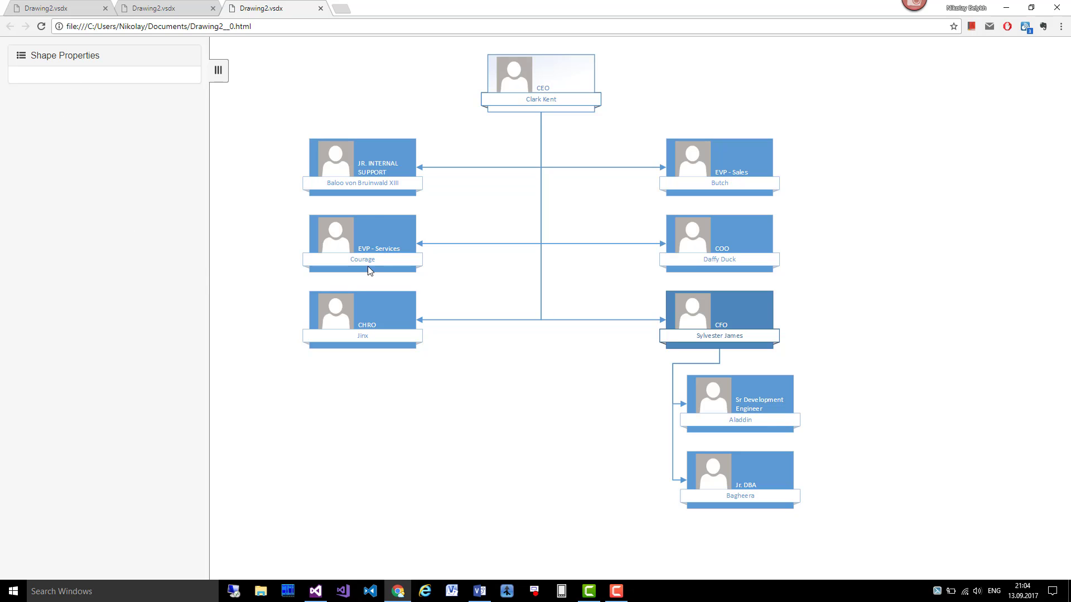
- View three employees' properties in the sidebar, clear the selection, and return to Visio
left_click(364, 183)
scroll(137, 192, "down", 5)
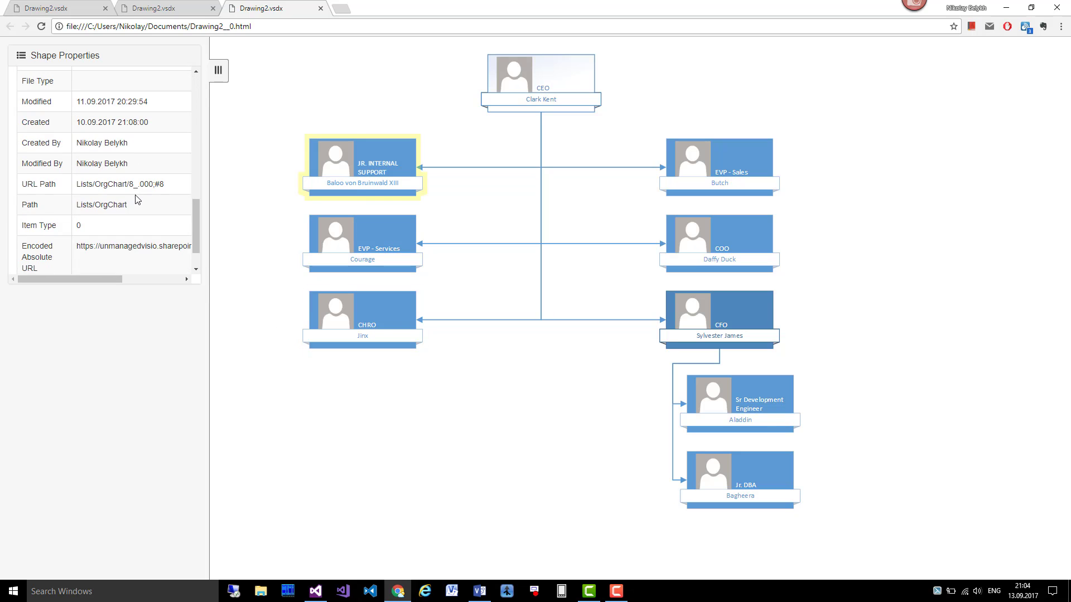
scroll(139, 198, "up", 5)
scroll(140, 199, "down", 5)
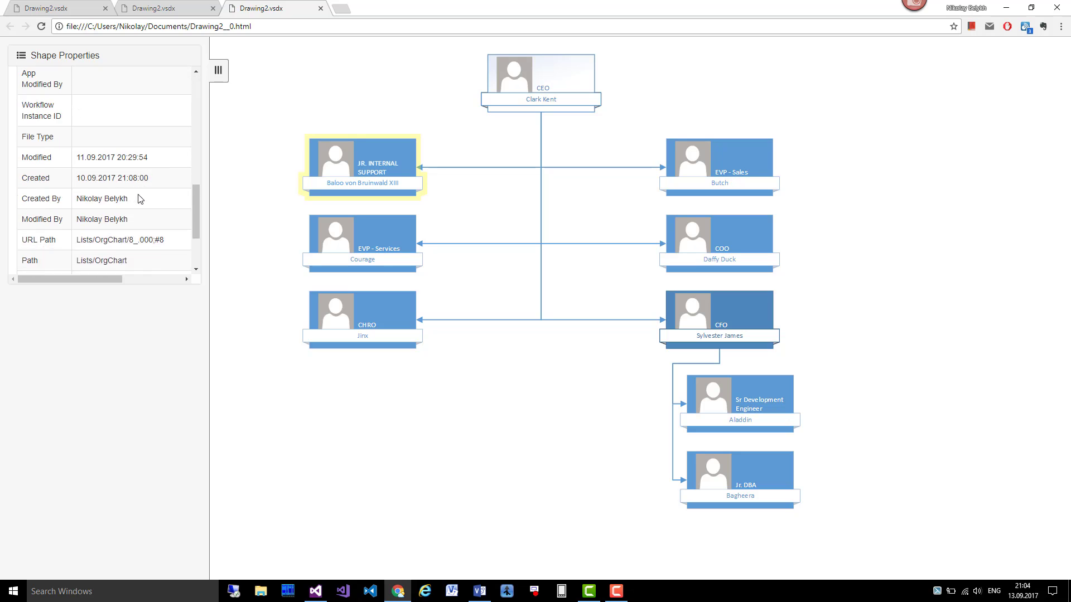
left_click(373, 245)
left_click(378, 330)
left_click(557, 344)
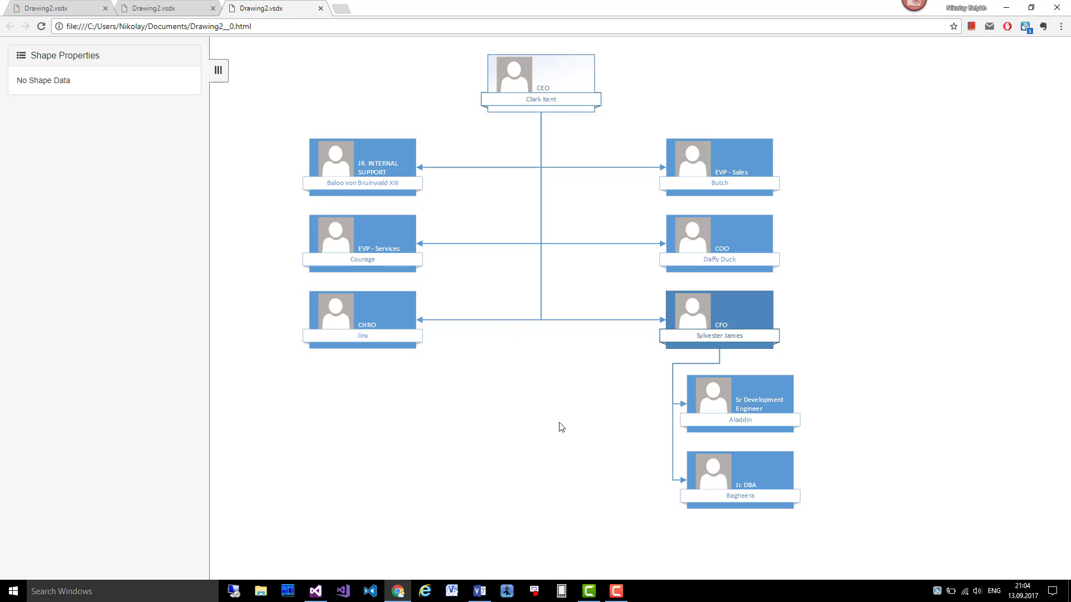
left_click(480, 593)
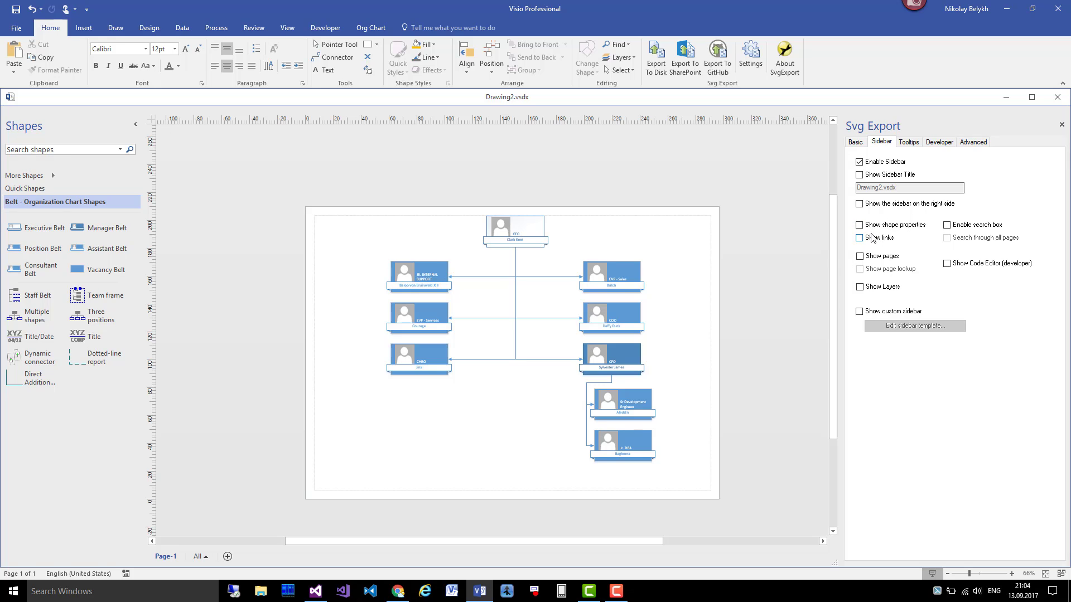
- Turn on Show custom sidebar and delete the '### ' heading marks from template line 1
left_click(893, 311)
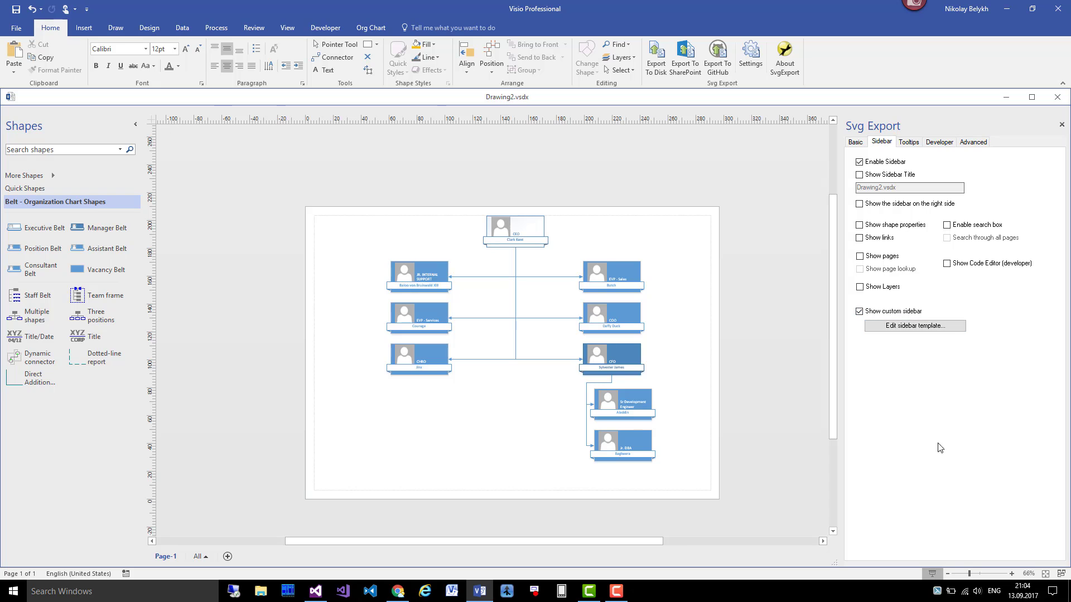
left_click(955, 330)
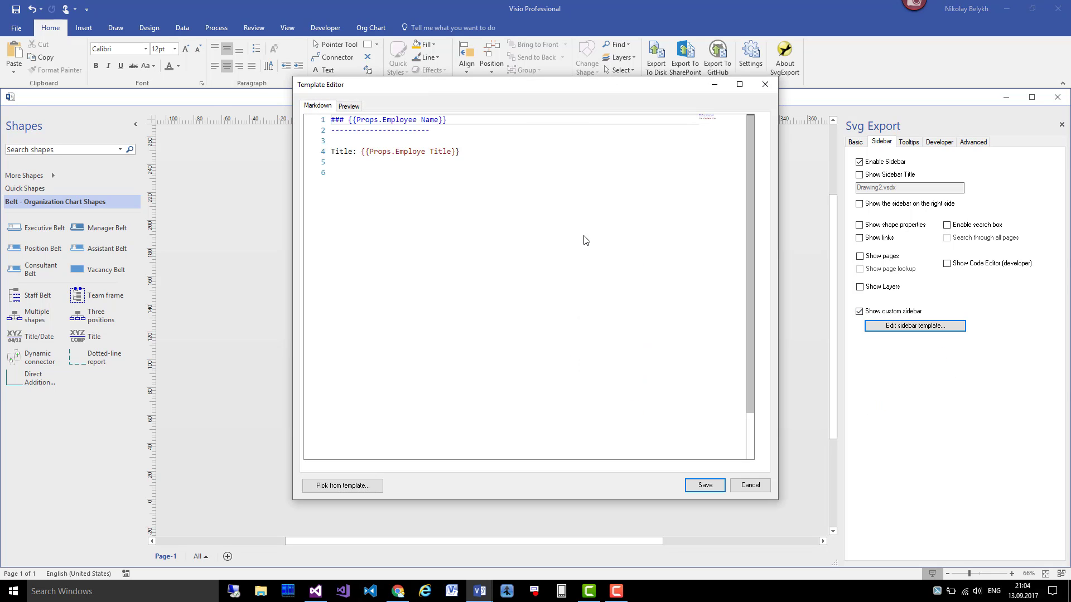
left_click(522, 441)
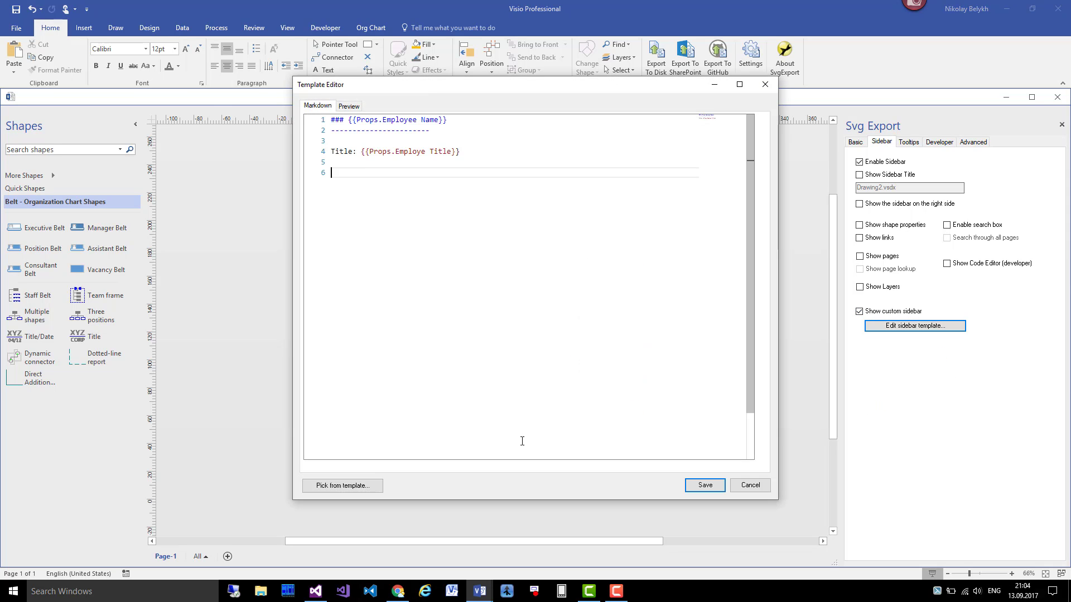
key("ctrl+Home")
key("ctrl+shift+Right")
key("Delete")
key("Delete")
- Move to the template's empty last line and set the Template Editor aside
key("End")
key("Down")
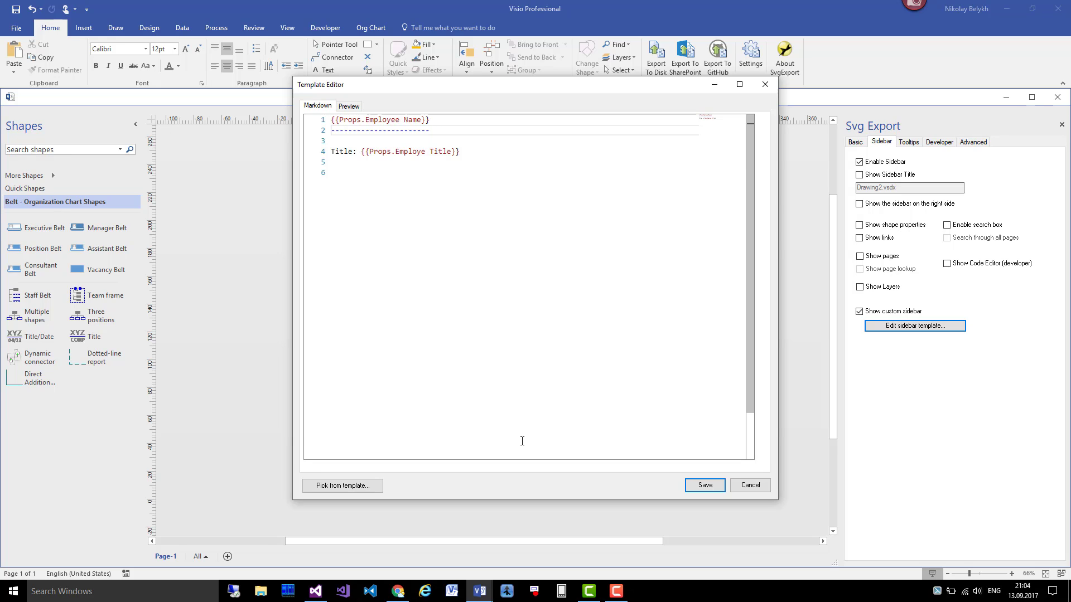
key("Down")
key("Down")
key("Down")
key("Down")
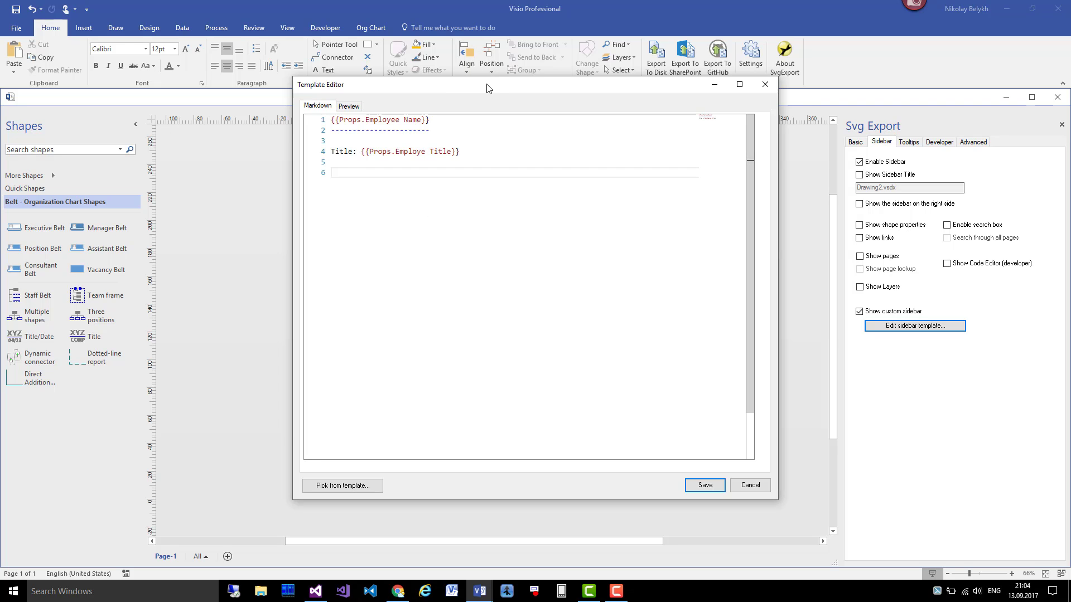
left_click_drag(488, 86, 725, 83)
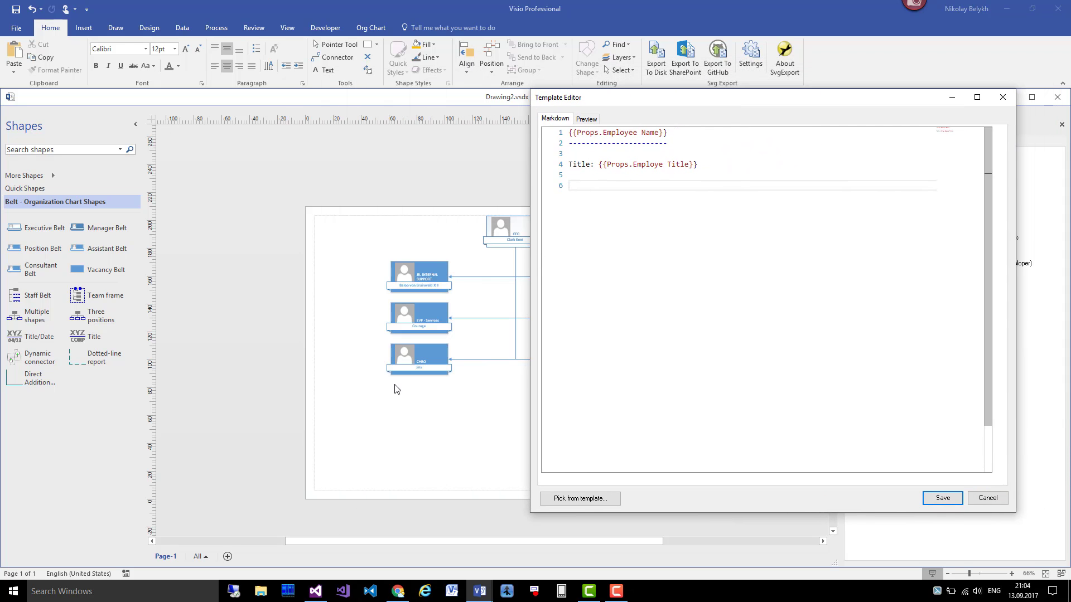
key("Escape")
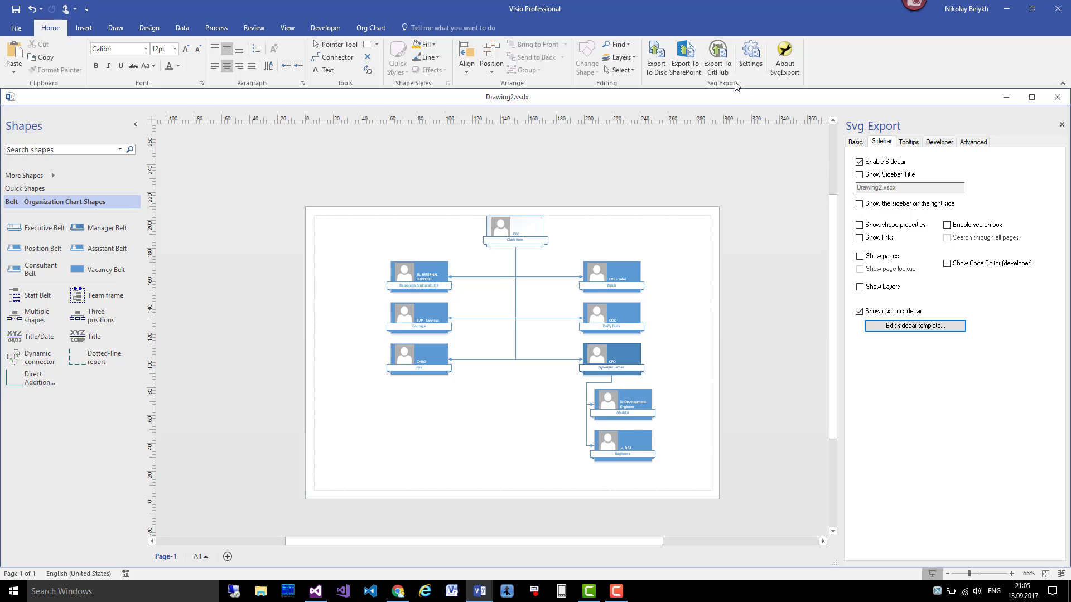
- Show the External Data table under the drawing and bring the Template Editor back
left_click(184, 28)
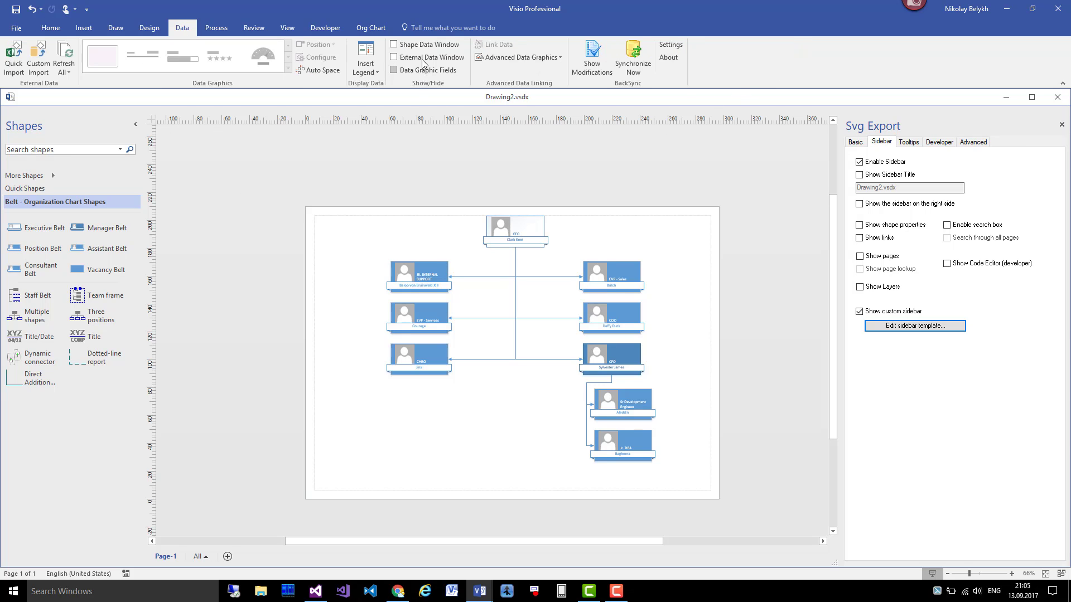
left_click(395, 56)
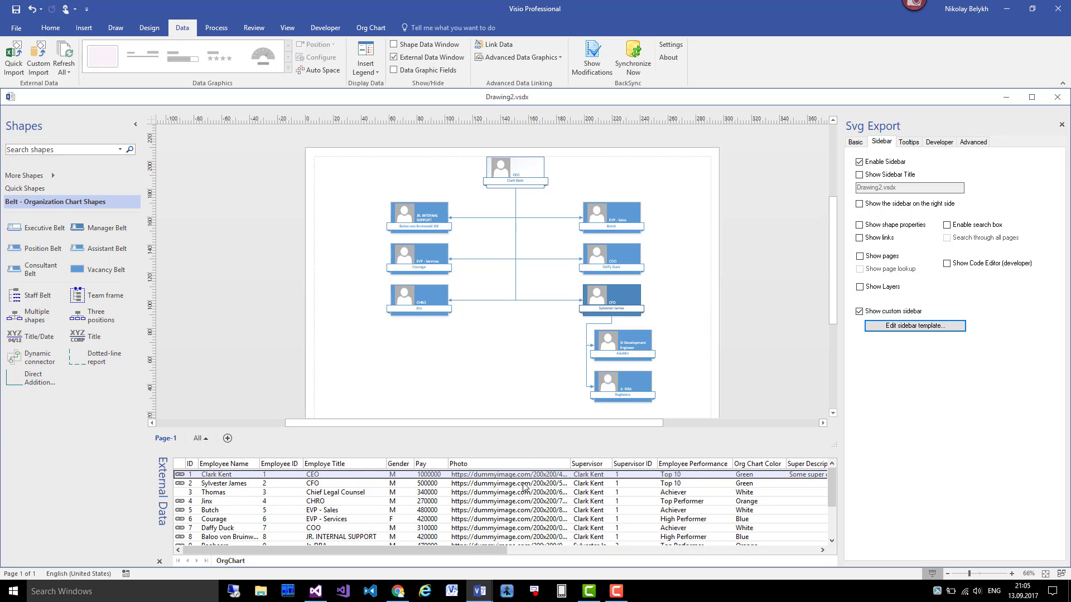
left_click(481, 591)
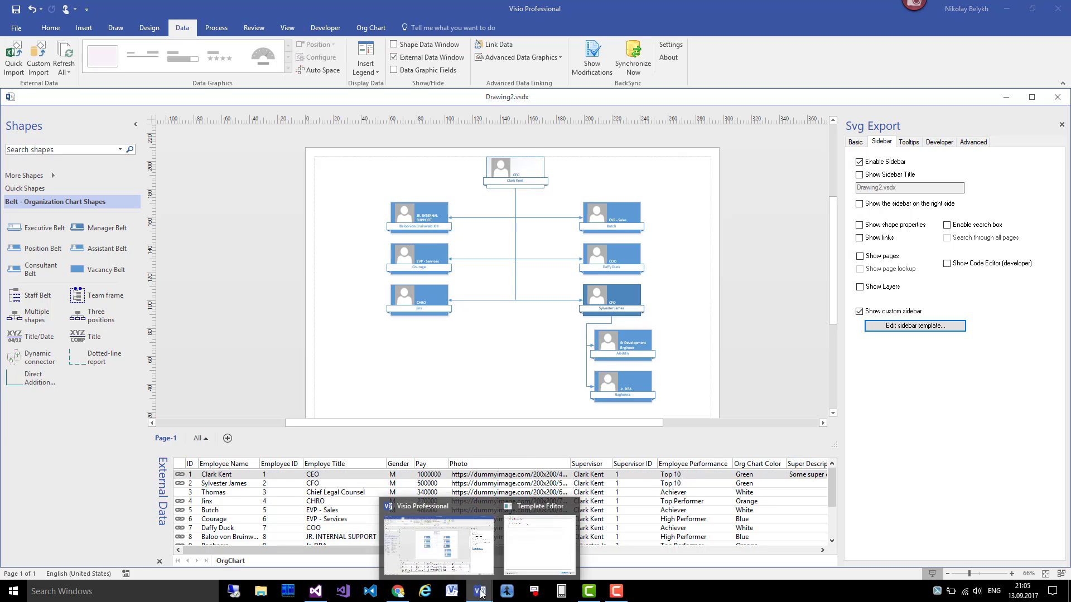
left_click(533, 537)
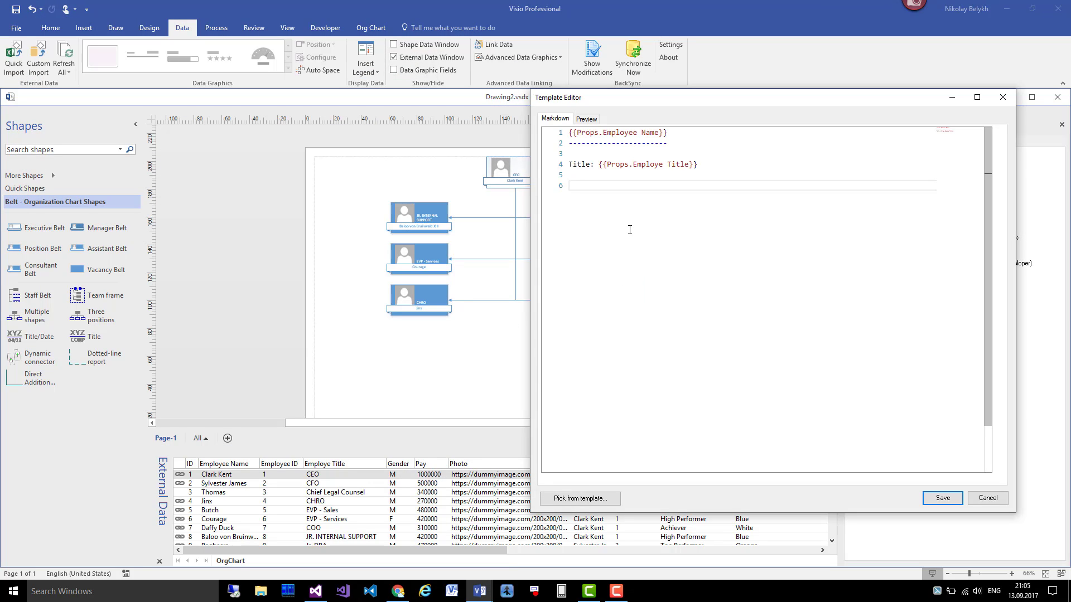
- Check the name placeholder on line 1, delete the trailing empty line, and save the template
key("Up")
key("Up")
key("Up")
key("Up")
key("Up")
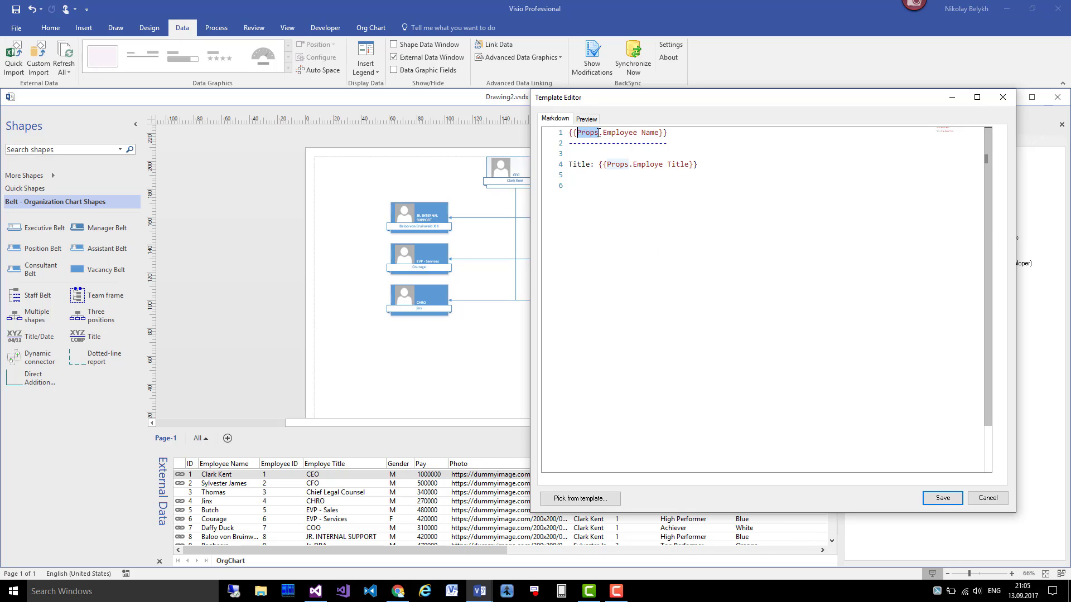
left_click_drag(569, 132, 664, 133)
left_click(667, 133)
key("shift+Home")
key("Home")
key("Right")
key("Right")
key("Right")
key("Right")
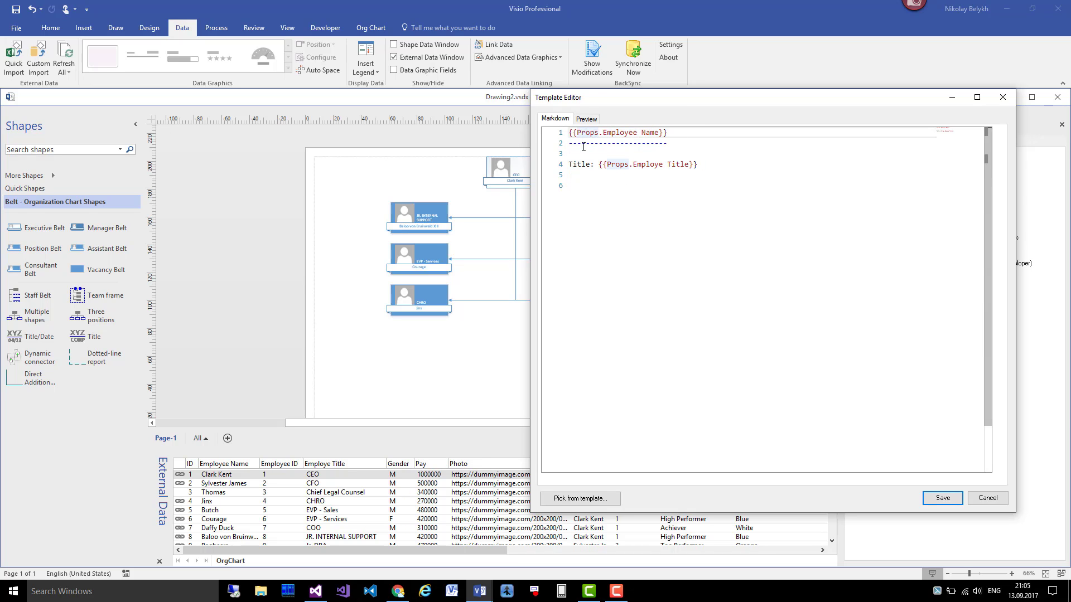
left_click(647, 132)
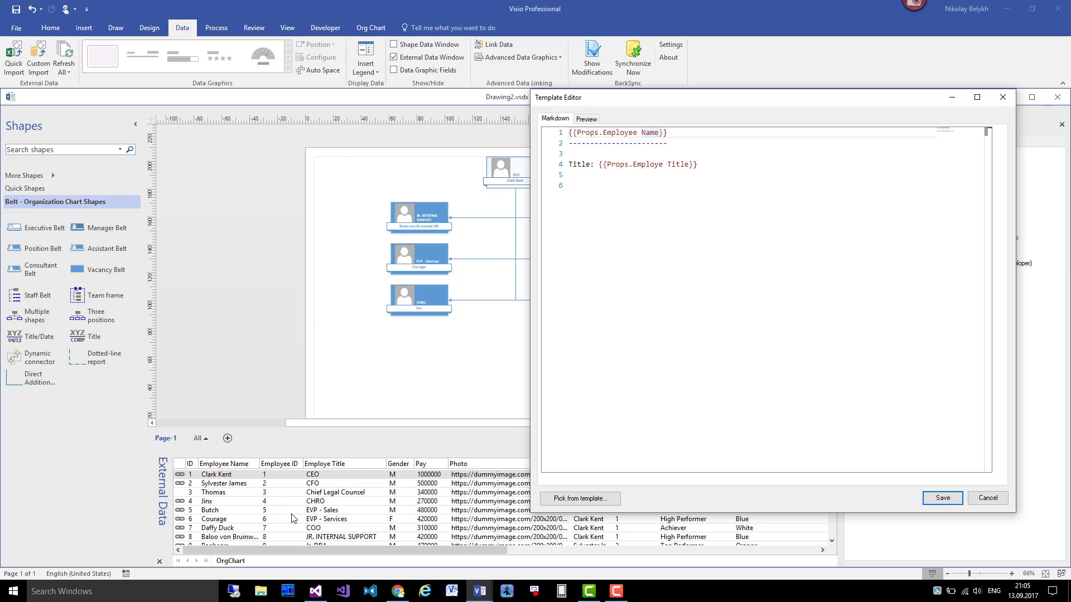
left_click(775, 288)
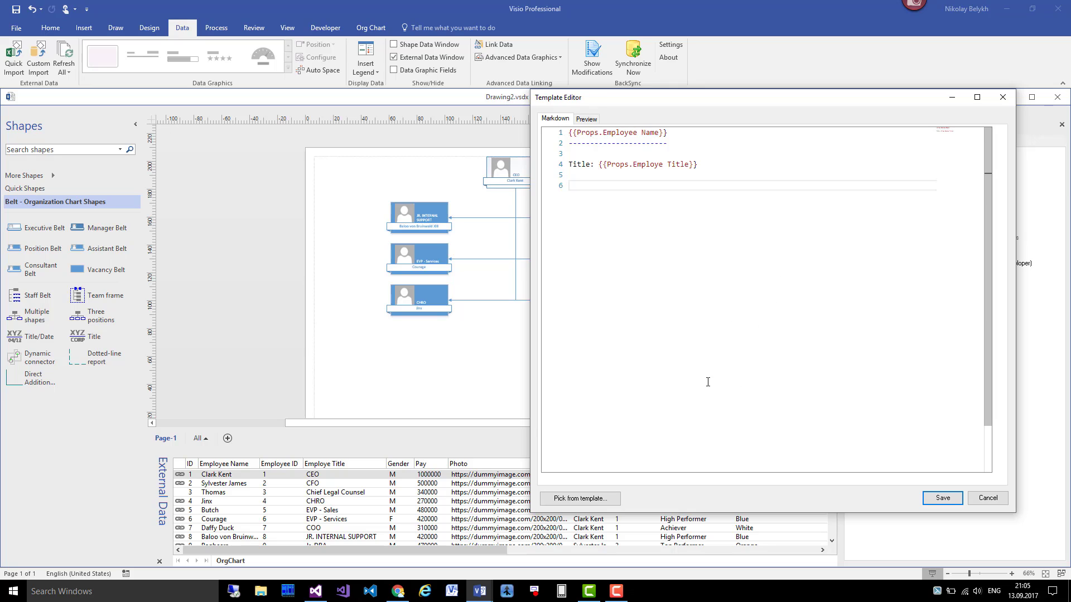
key("BackSpace")
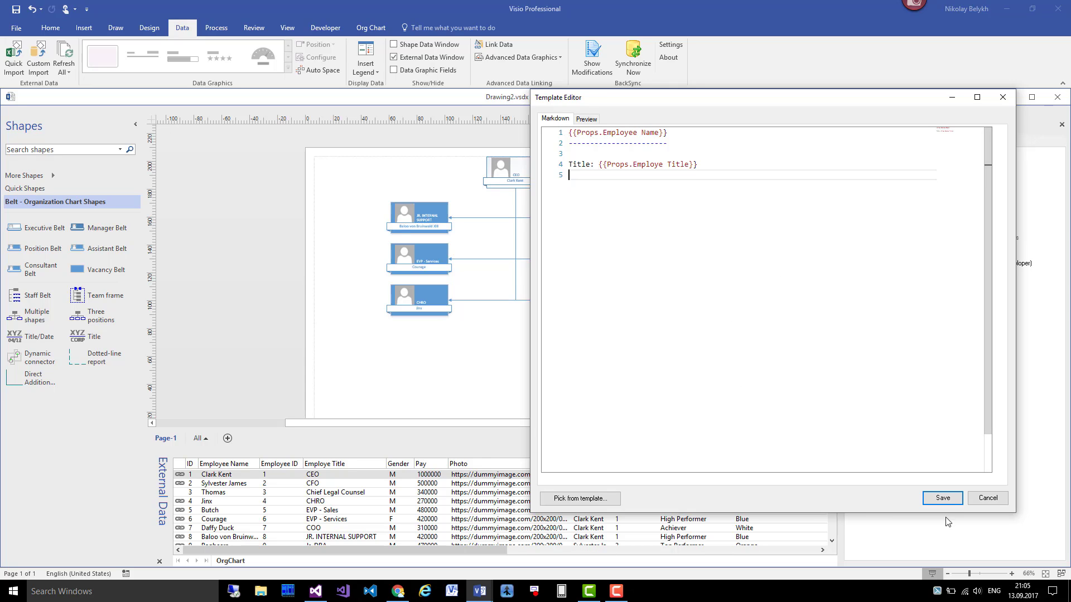
left_click(943, 498)
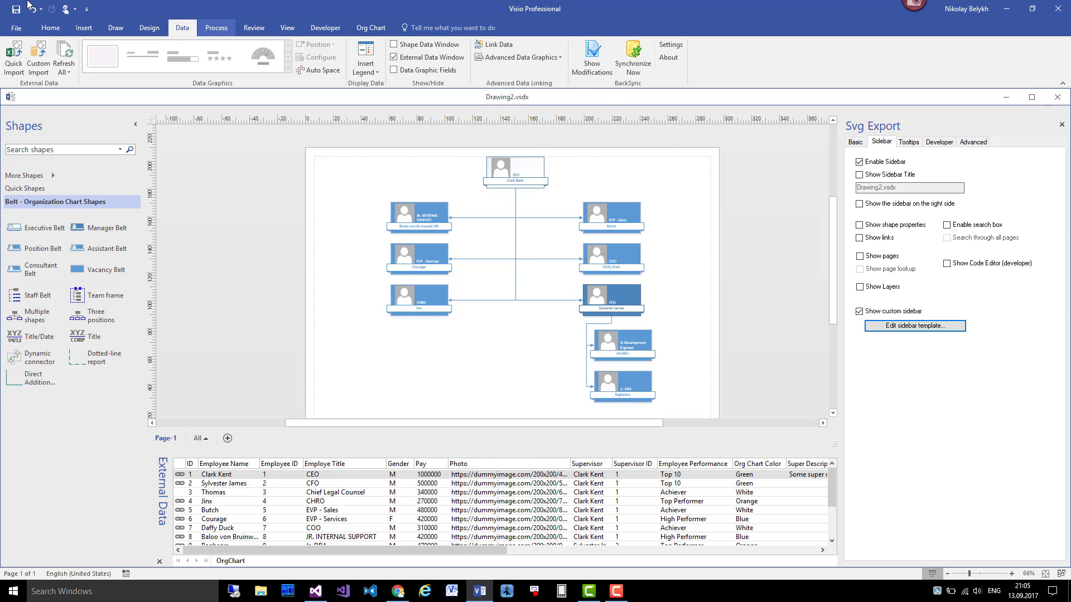
- Export the drawing to disk as HTML again
left_click(49, 29)
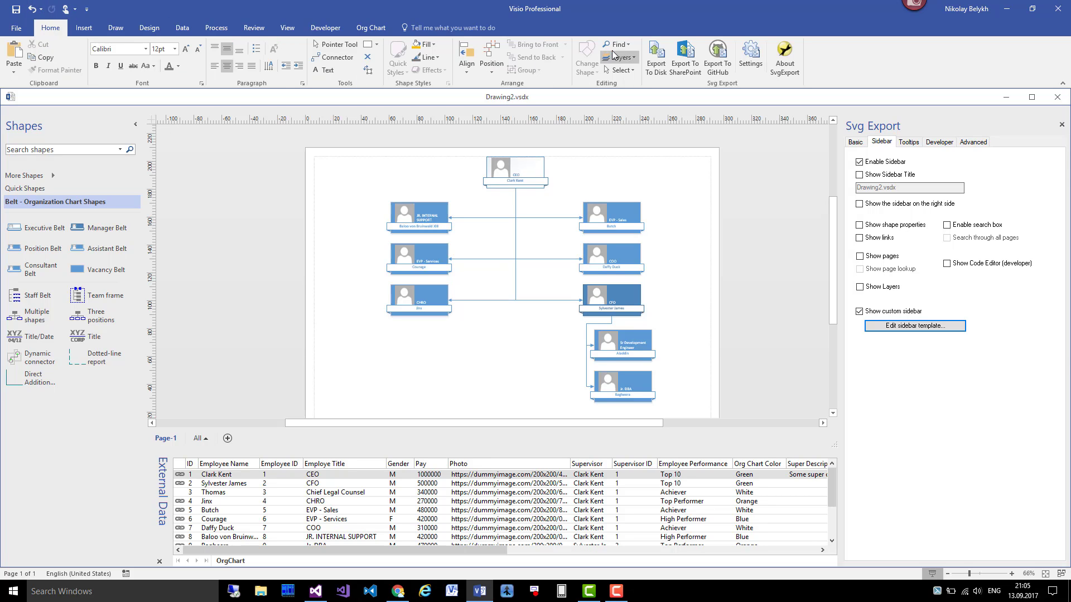
left_click(656, 57)
left_click(599, 333)
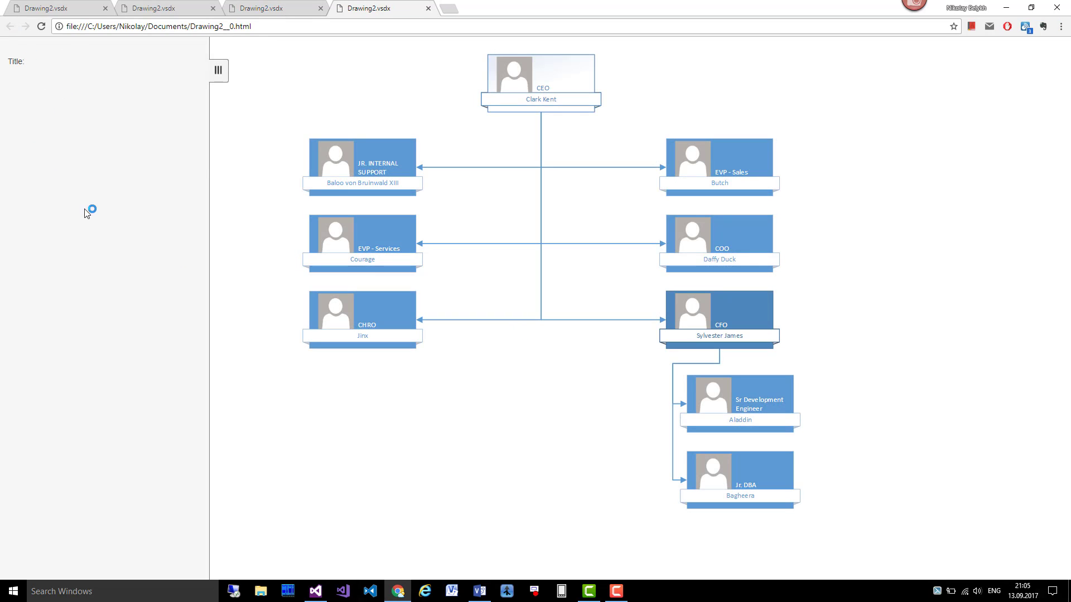
- Close the three old exported-page tabs in Chrome
left_click(320, 8)
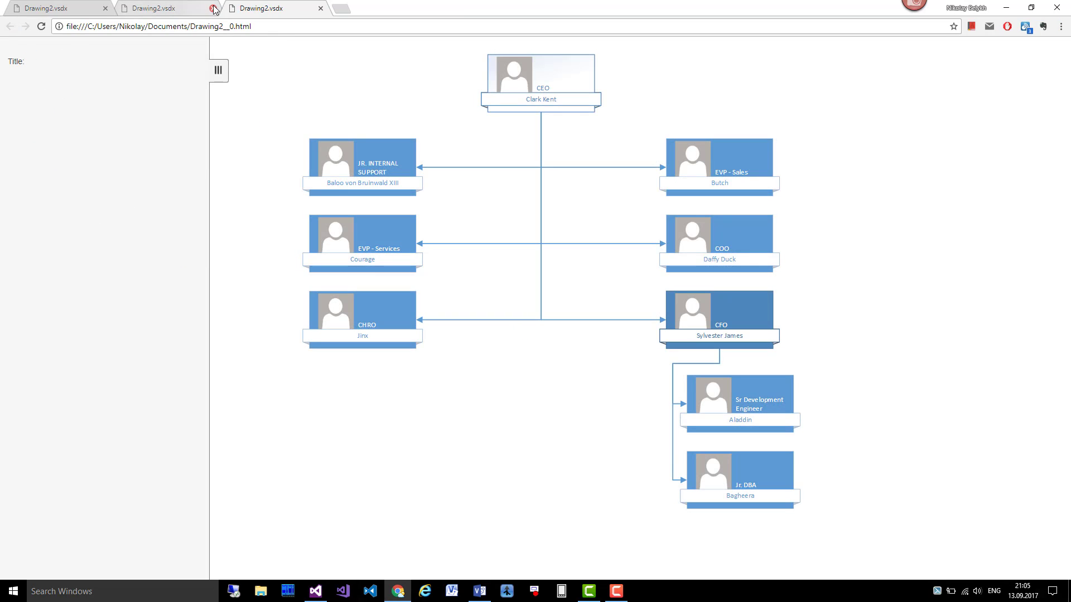
left_click(212, 9)
left_click(106, 9)
- Click eight employee cards to confirm the sidebar shows each person's name and title
left_click(369, 160)
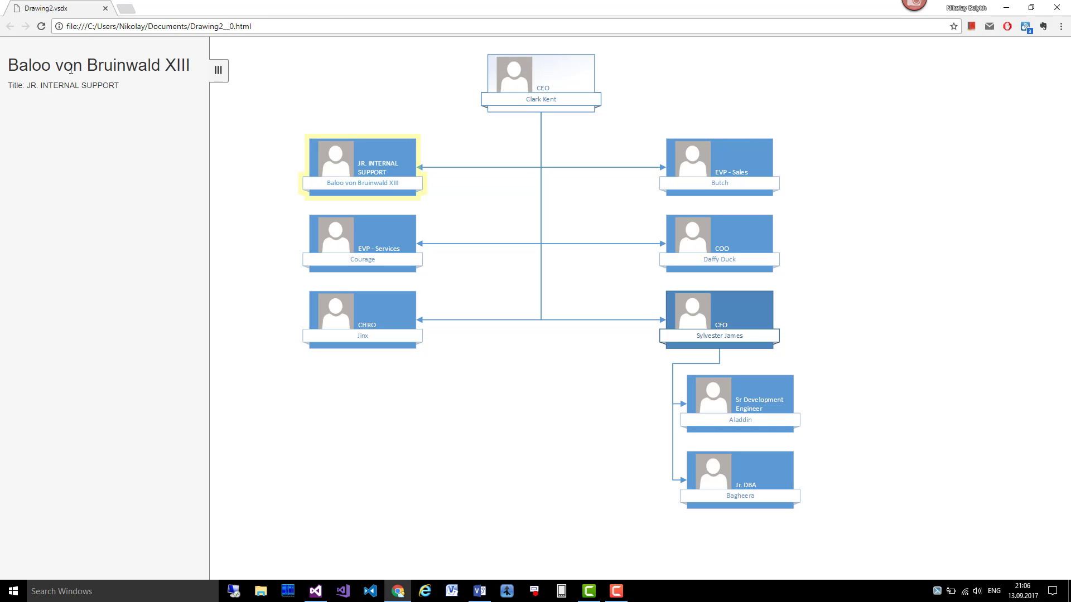
left_click(365, 238)
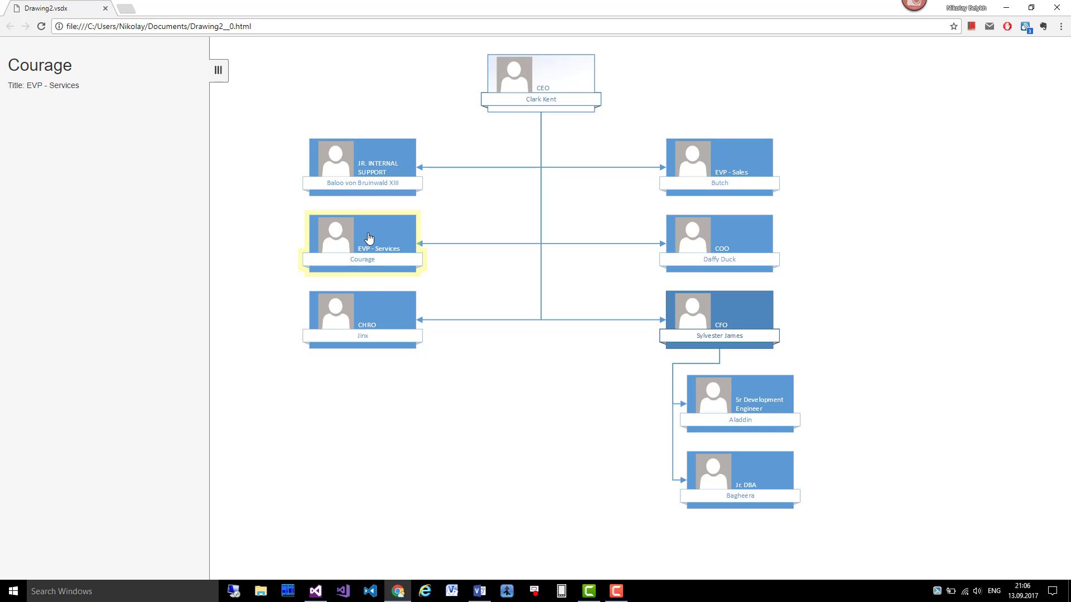
left_click(380, 312)
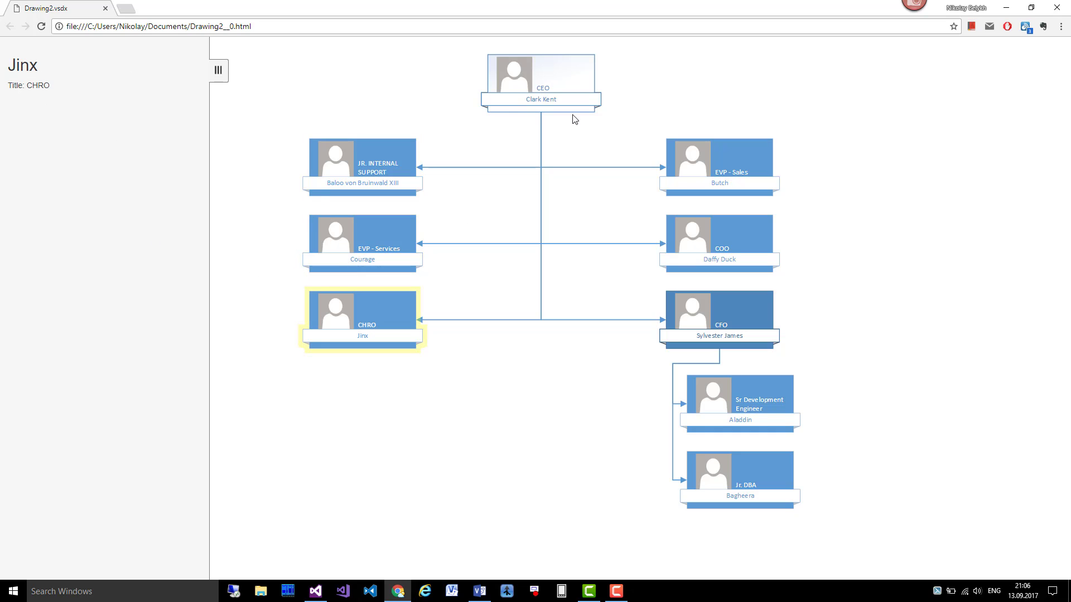
left_click(566, 80)
left_click(706, 185)
left_click(748, 239)
left_click(741, 300)
left_click(730, 374)
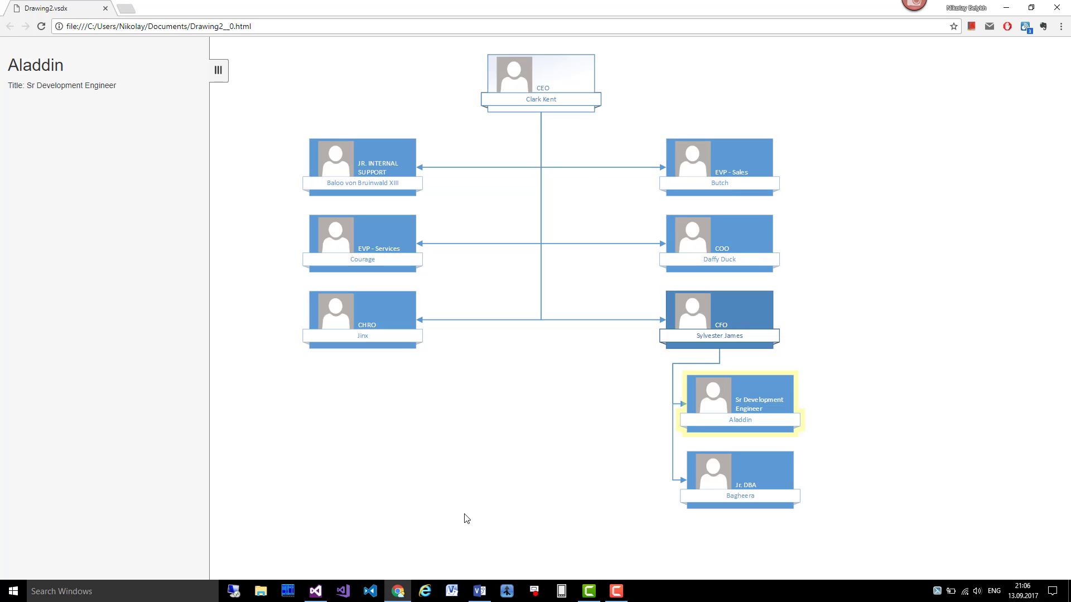
- Enable tooltips with Show custom tooltip and open the tooltip template
left_click(479, 591)
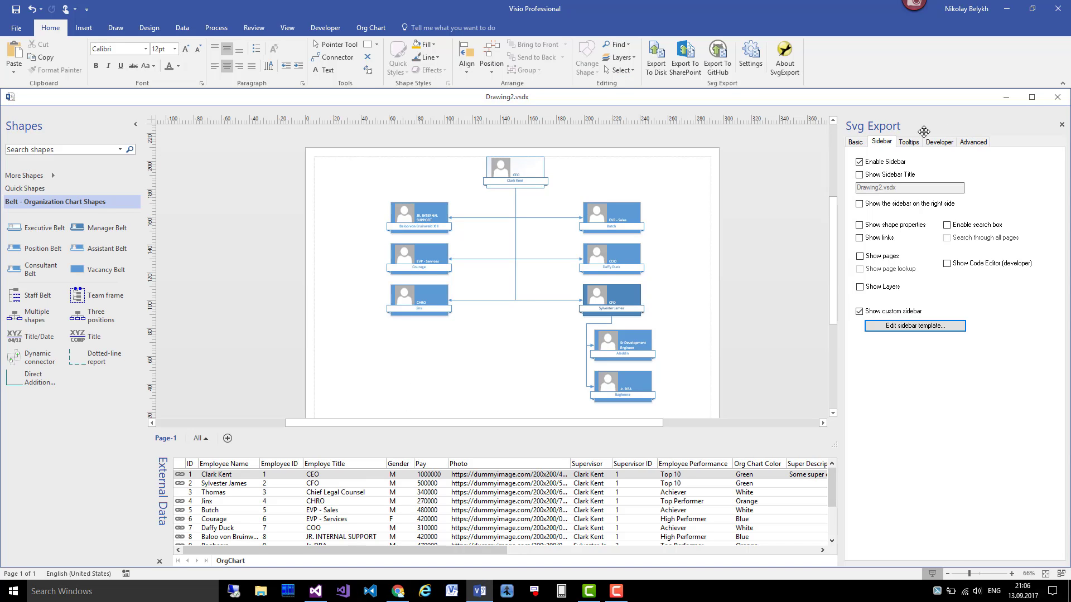
left_click(909, 143)
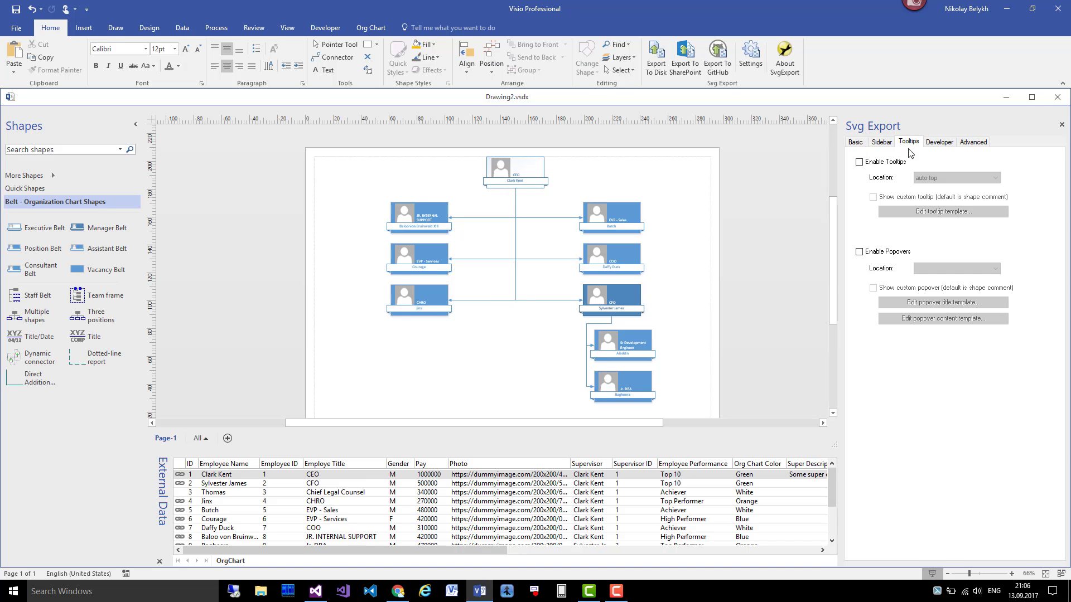
left_click(874, 165)
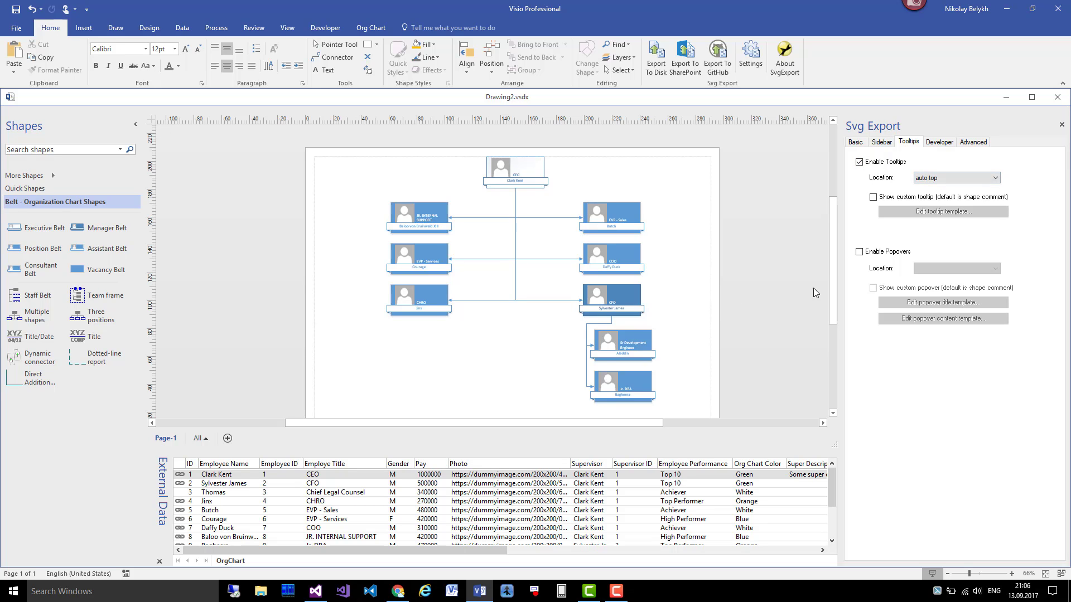
left_click(947, 198)
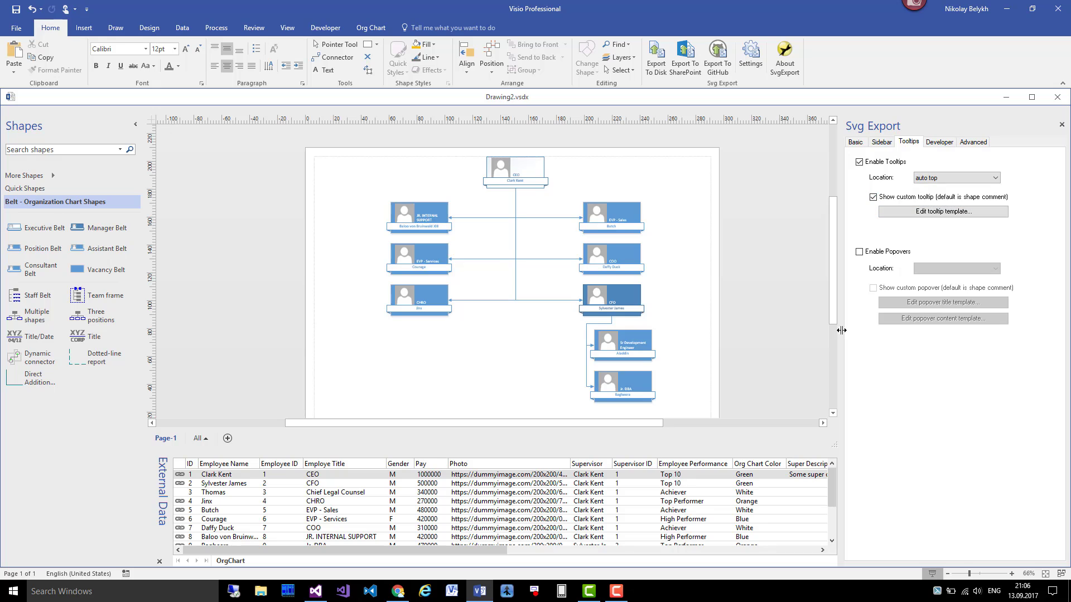
left_click(919, 211)
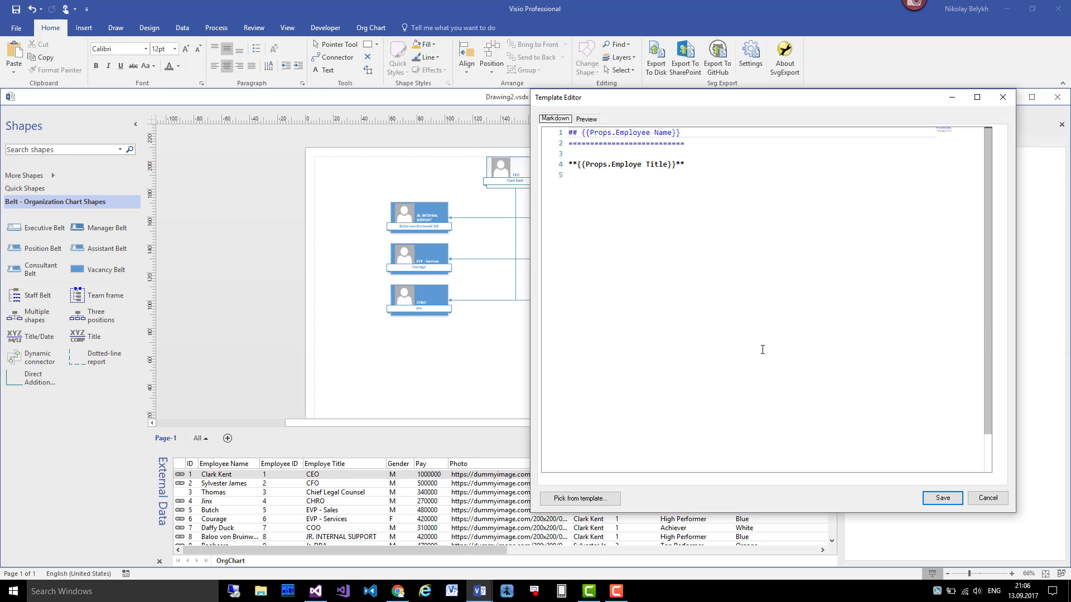
- Remove the heading marker from the name line and trim its underline to match
left_click(693, 275)
key("ctrl+Home")
key("Delete")
key("Delete")
key("Delete")
key("End")
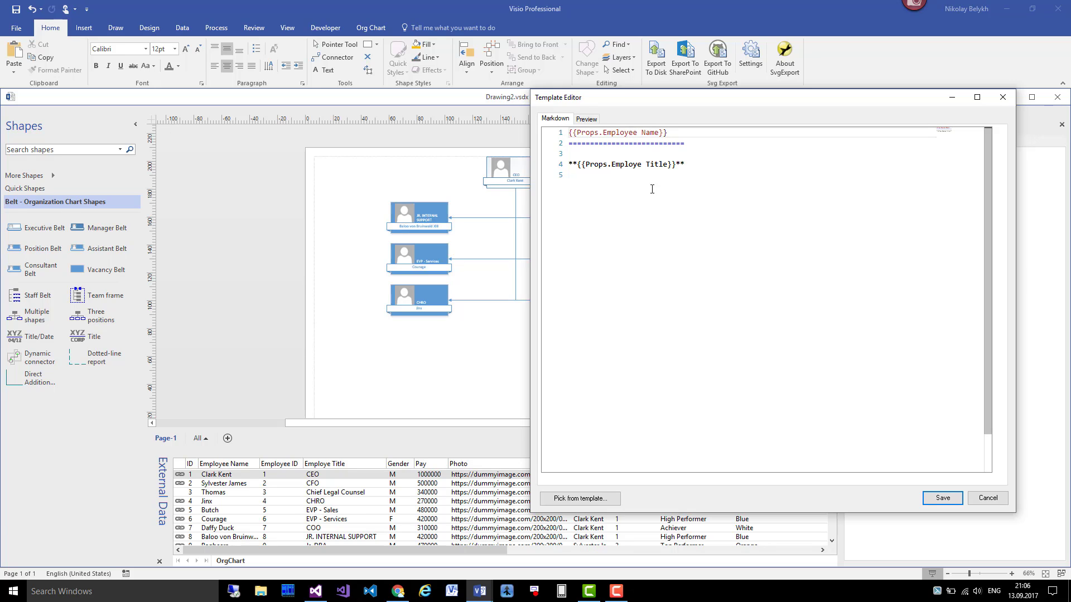
key("Down")
key("Delete")
key("Delete")
key("Delete")
key("Delete")
key("Down")
key("Down")
key("Down")
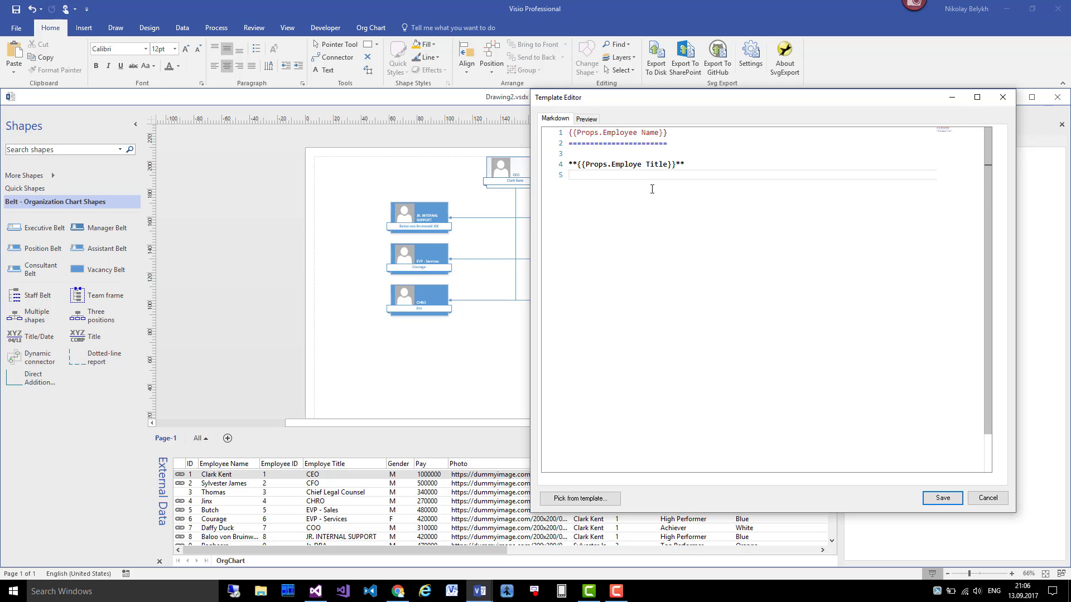
- Add a {{Props.Pay}} line to the template and save it
type("{{Props.Pay")
key("Return")
key("Up")
left_click(936, 501)
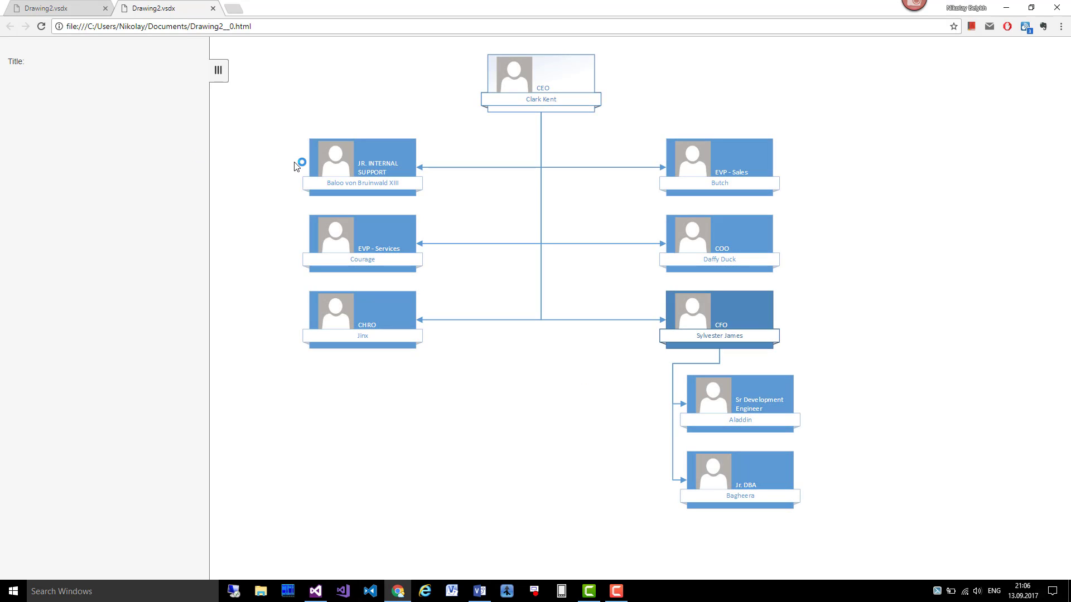
- Check the new dark tooltips on two employee cards, such as CFO 500000
mouse_move(335, 166)
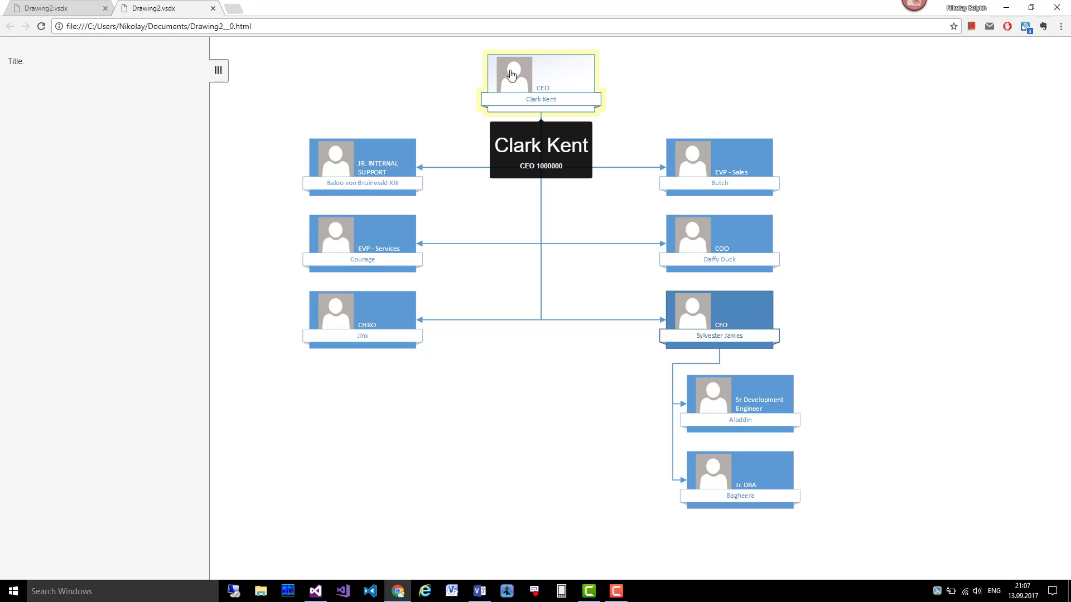
mouse_move(365, 317)
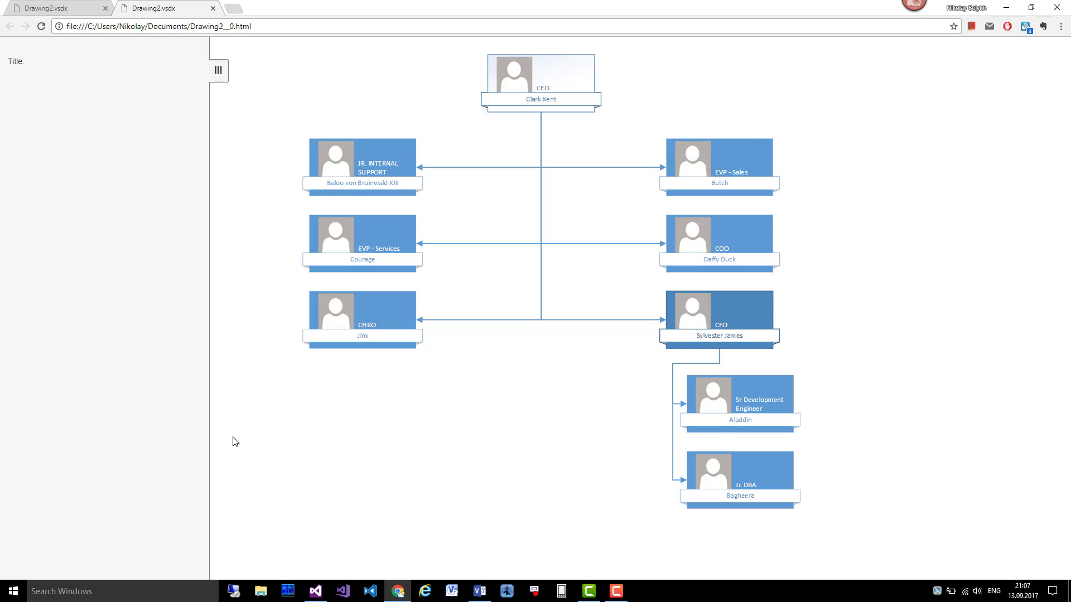
- Delete the ==== underline and the blank line below the name in the tooltip template
key("alt+Tab")
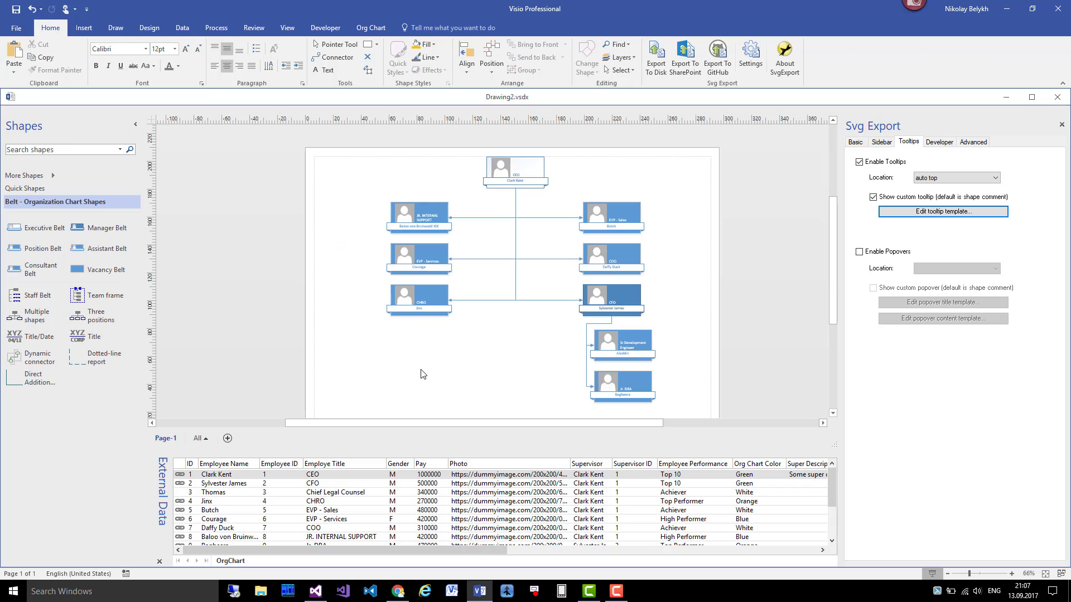
left_click(939, 212)
left_click(714, 136)
key("Down")
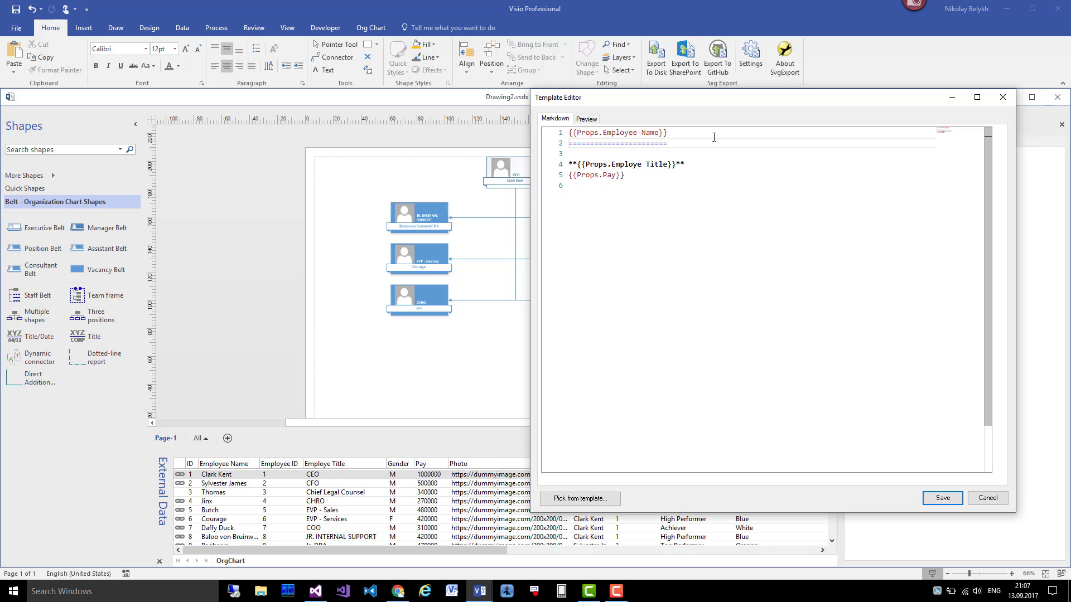
key("shift+Home")
key("BackSpace")
key("Delete")
key("Up")
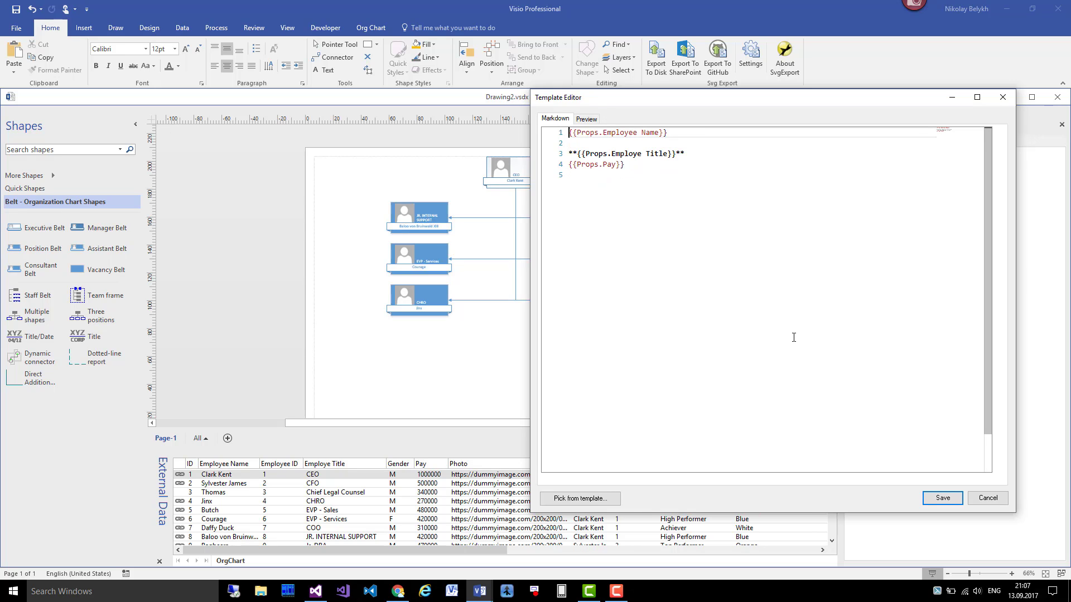
- Prefix the pay line with 'PAY:', save the template and start exporting to disk
left_click(731, 166)
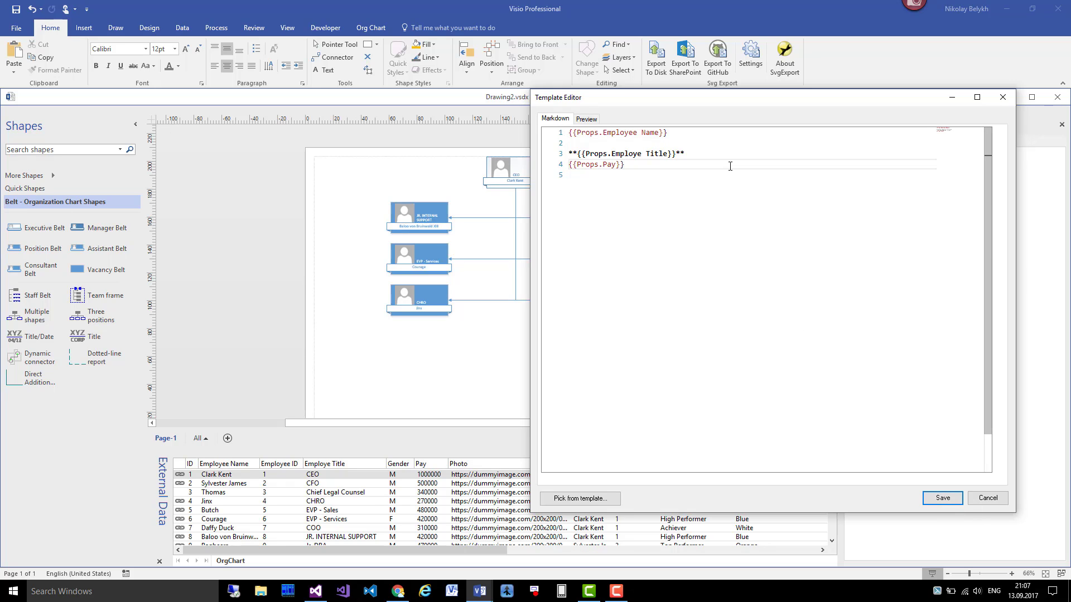
key("Home")
type("PAY:")
key("Down")
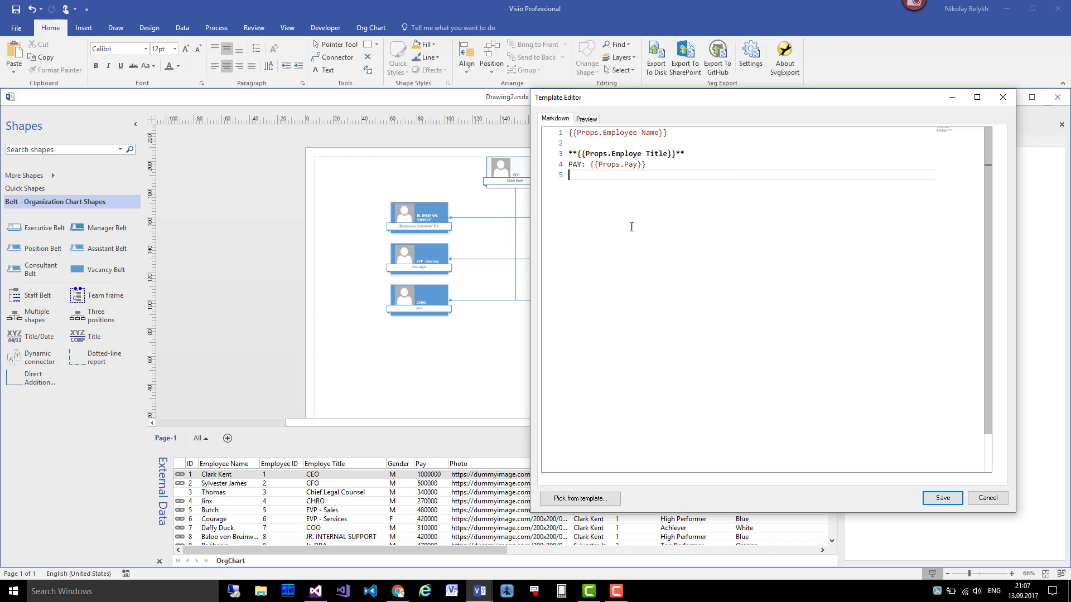
left_click(950, 497)
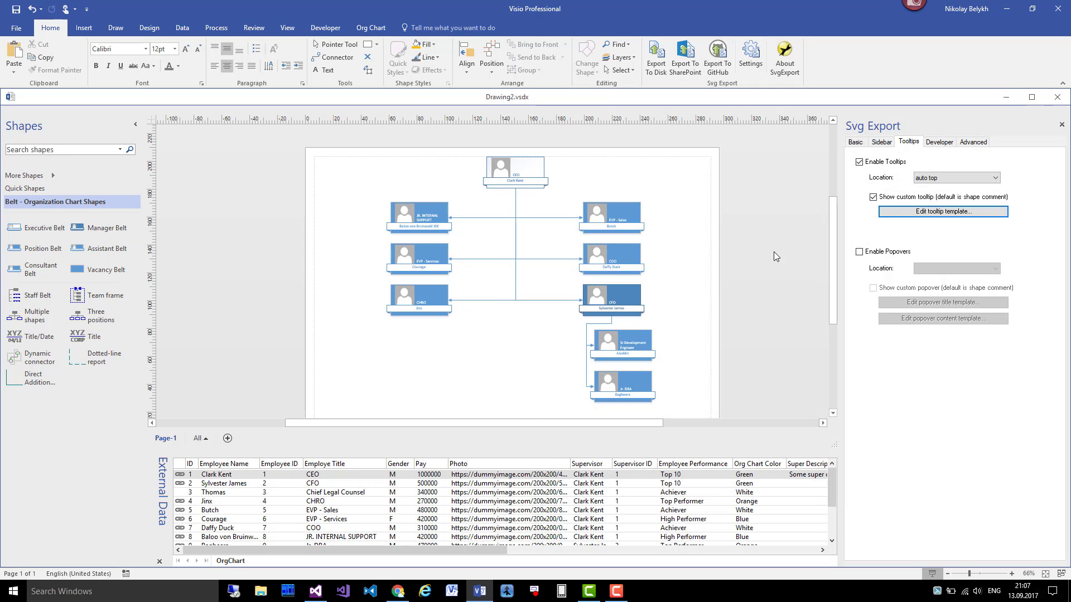
left_click(657, 61)
- Publish the chart, close duplicate Chrome tabs, and show Baloo, then Clark Kent (CEO), in the sidebar
left_click(608, 328)
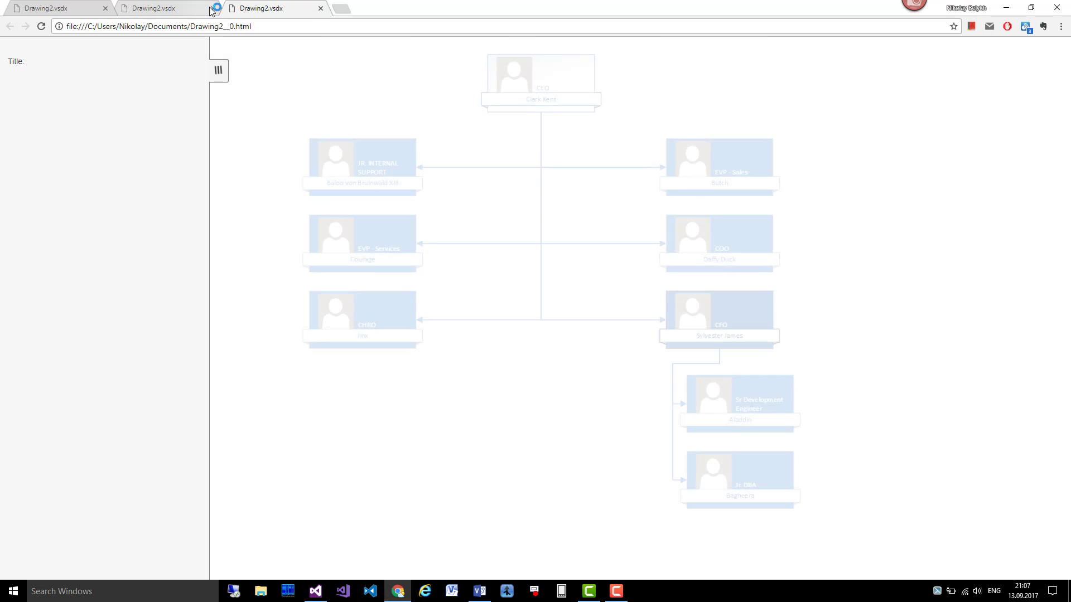
left_click(213, 8)
left_click(212, 9)
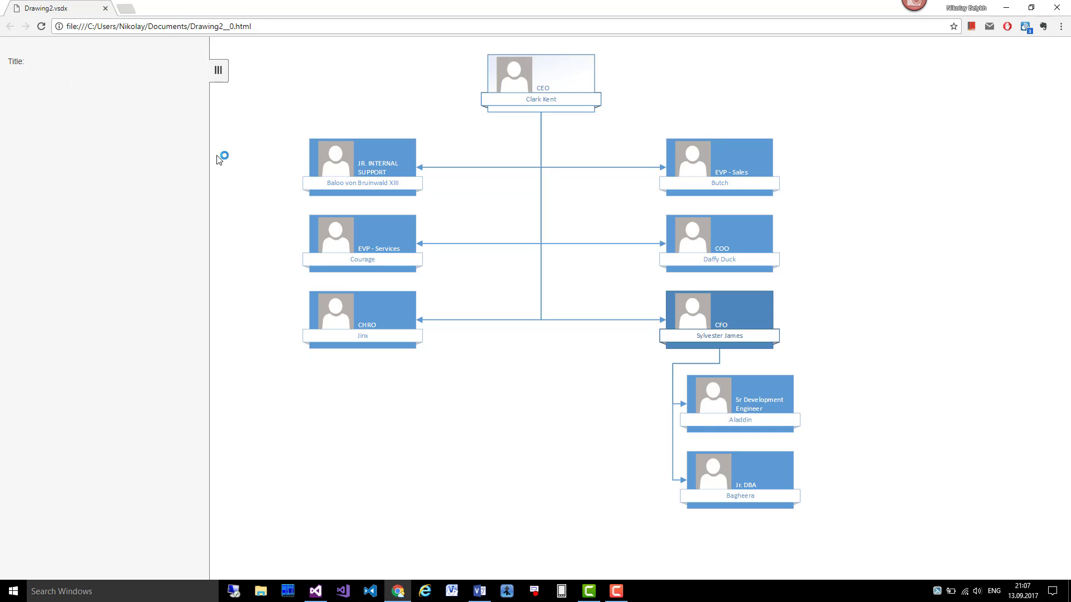
left_click(368, 169)
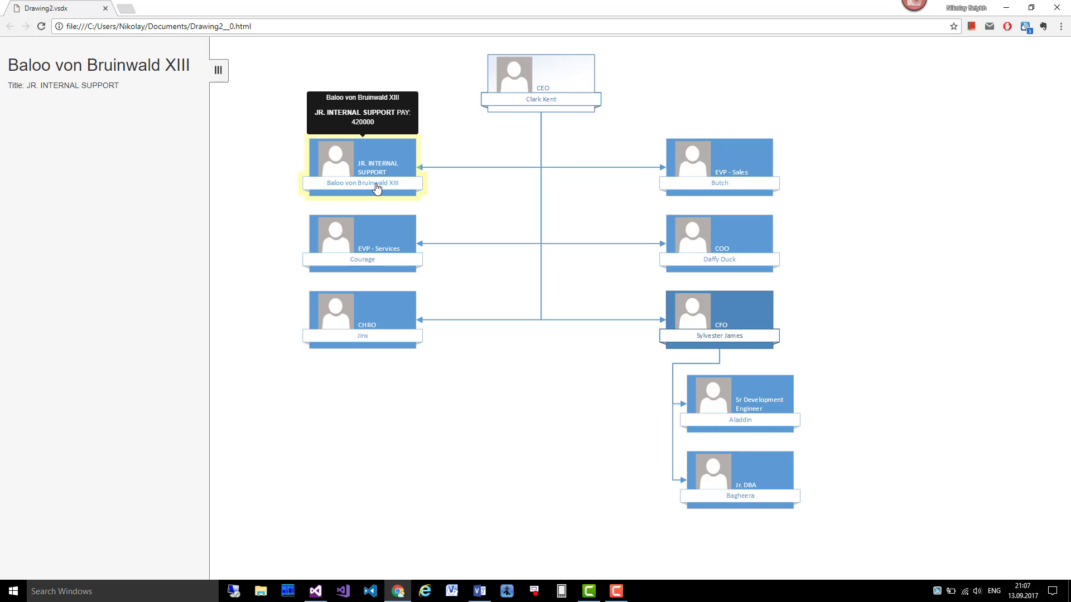
left_click(555, 103)
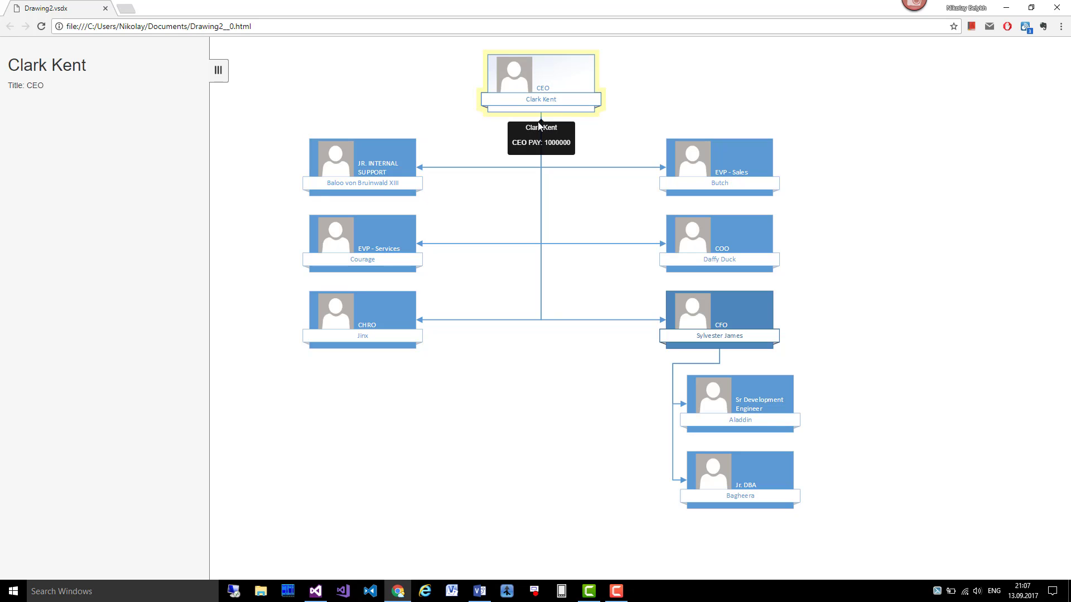
- Insert a blank line above the PAY line in the tooltip template and save it
key("alt+Tab")
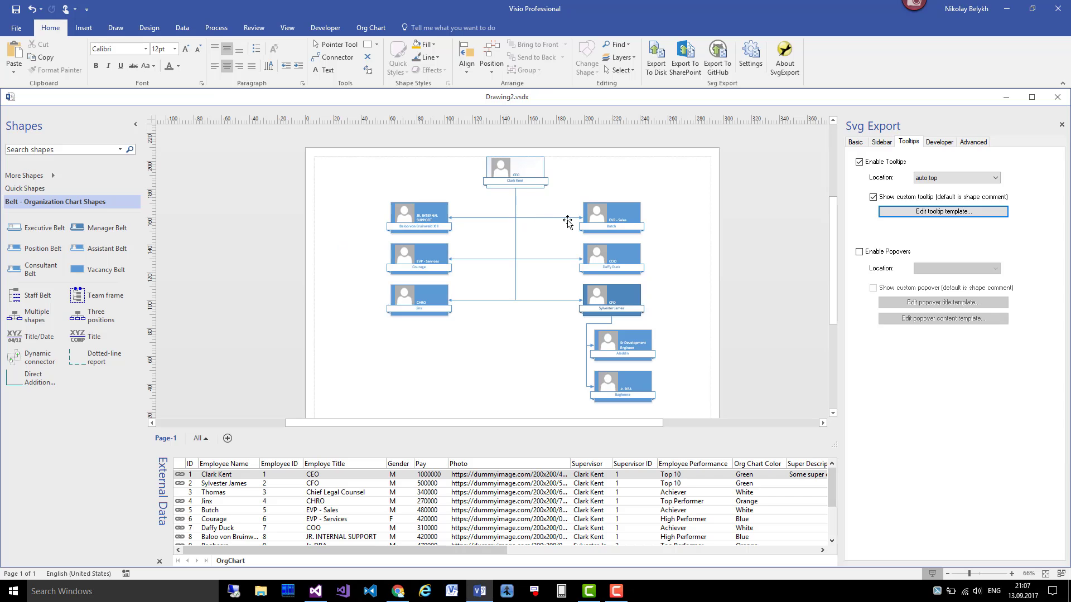
left_click(971, 212)
left_click(726, 222)
key("Up")
key("Return")
key("Down")
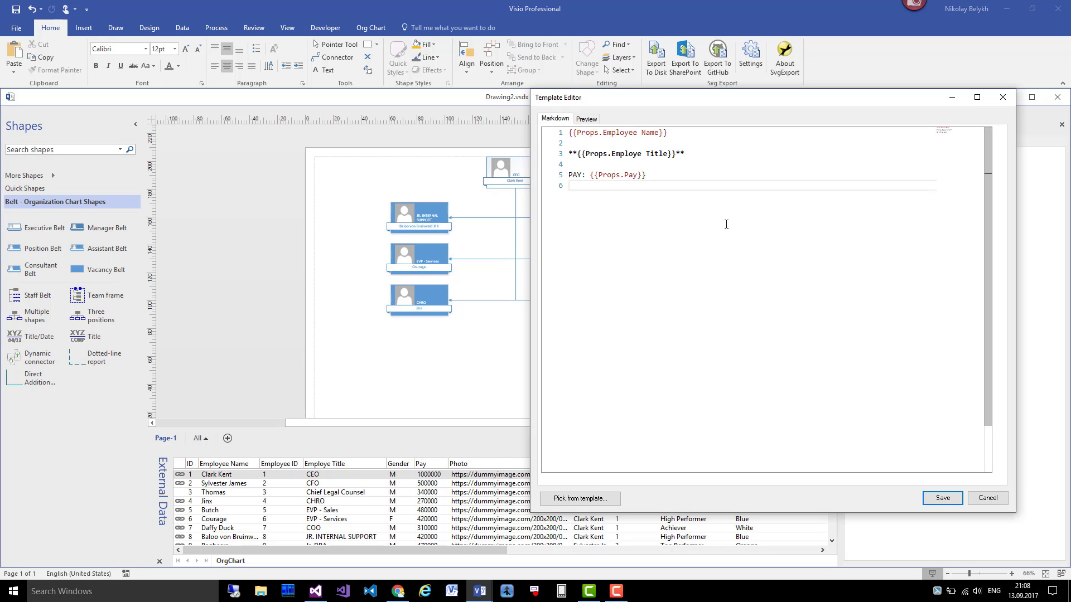
left_click(942, 498)
- Make the employee name on line 1 a ### heading, save the template, and open Export To Disk
left_click(982, 215)
left_click(801, 249)
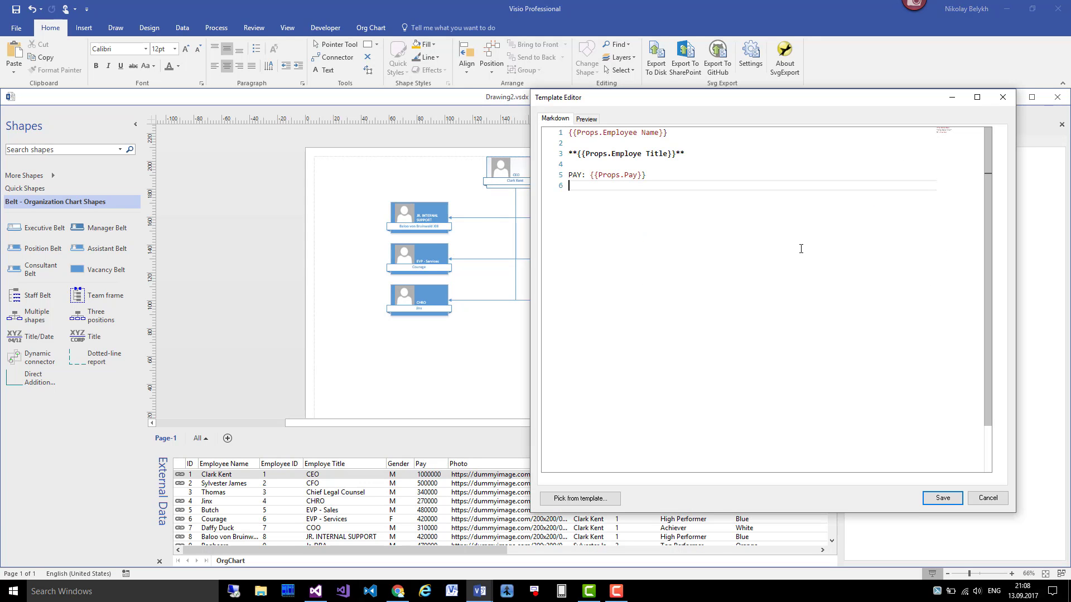
key("ctrl+Home")
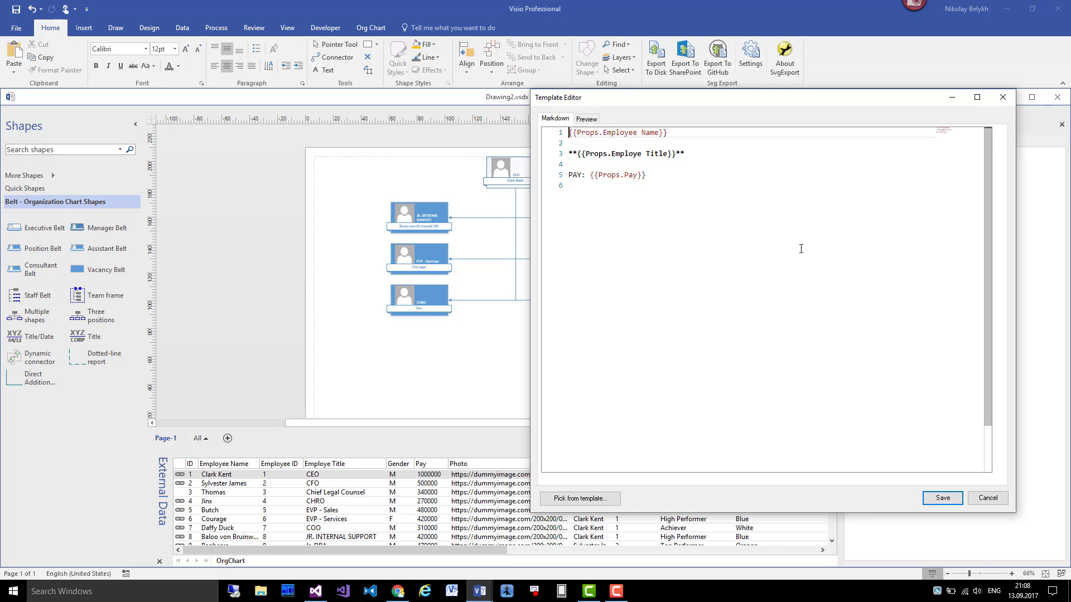
type("##")
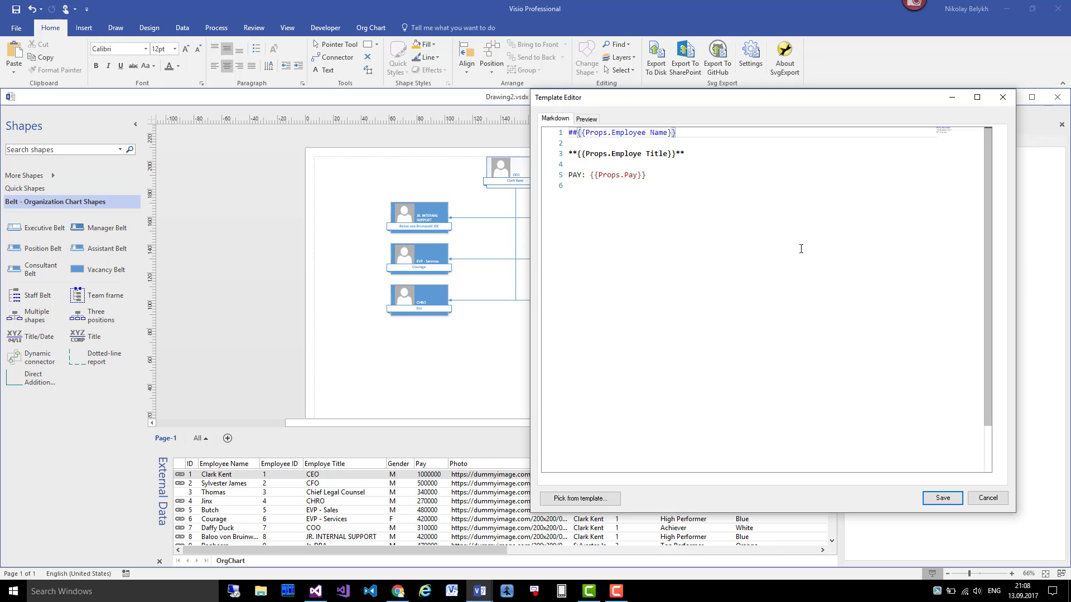
key("shift+Home")
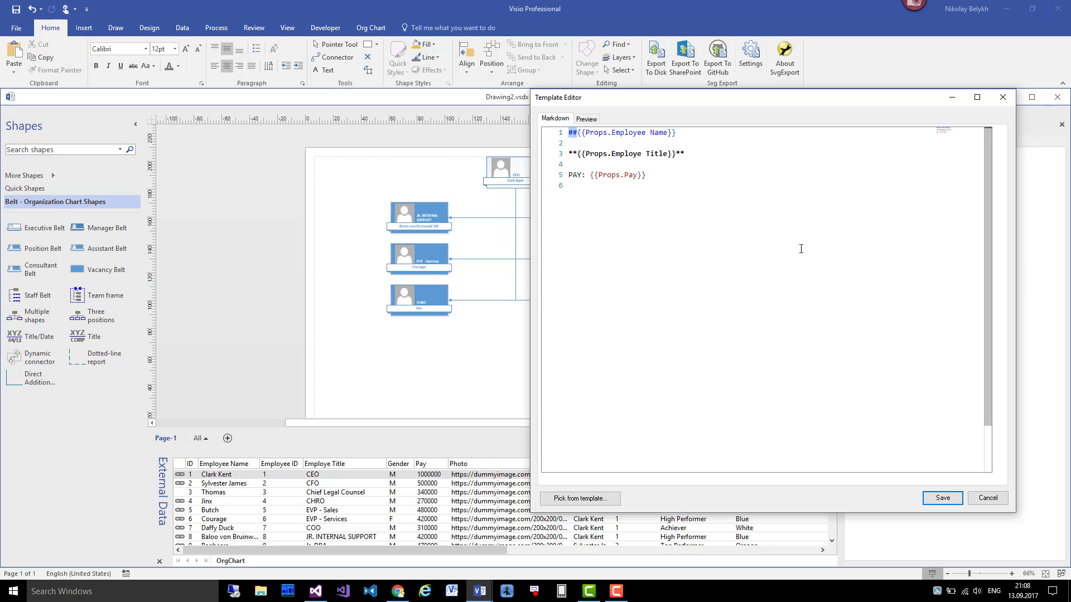
type("##")
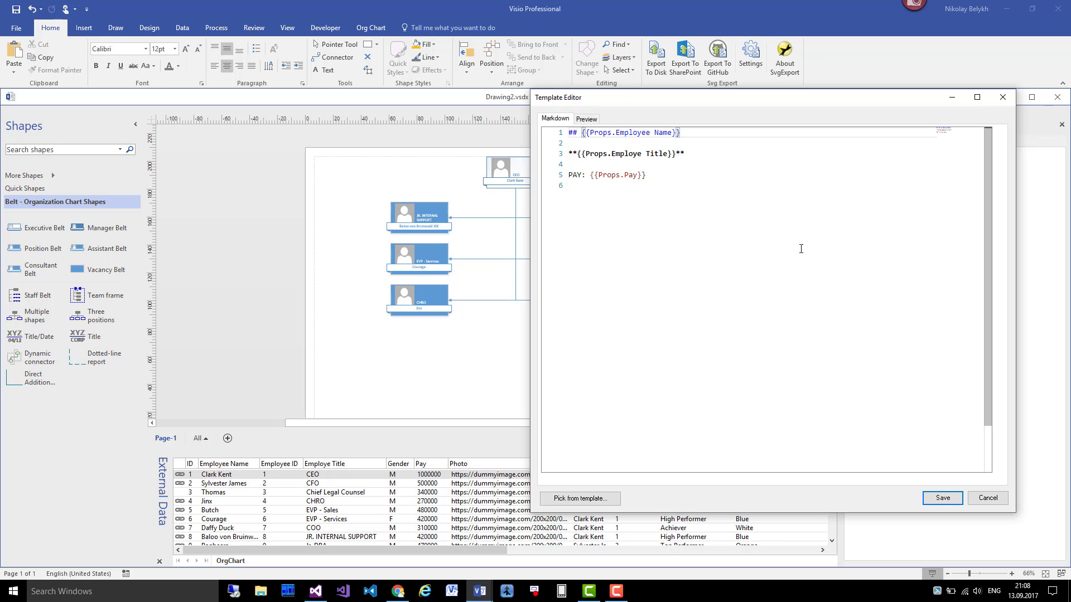
key("Home")
type("#")
key("BackSpace")
key("Delete")
key("Delete")
type("###")
key("End")
left_click(943, 498)
left_click(656, 56)
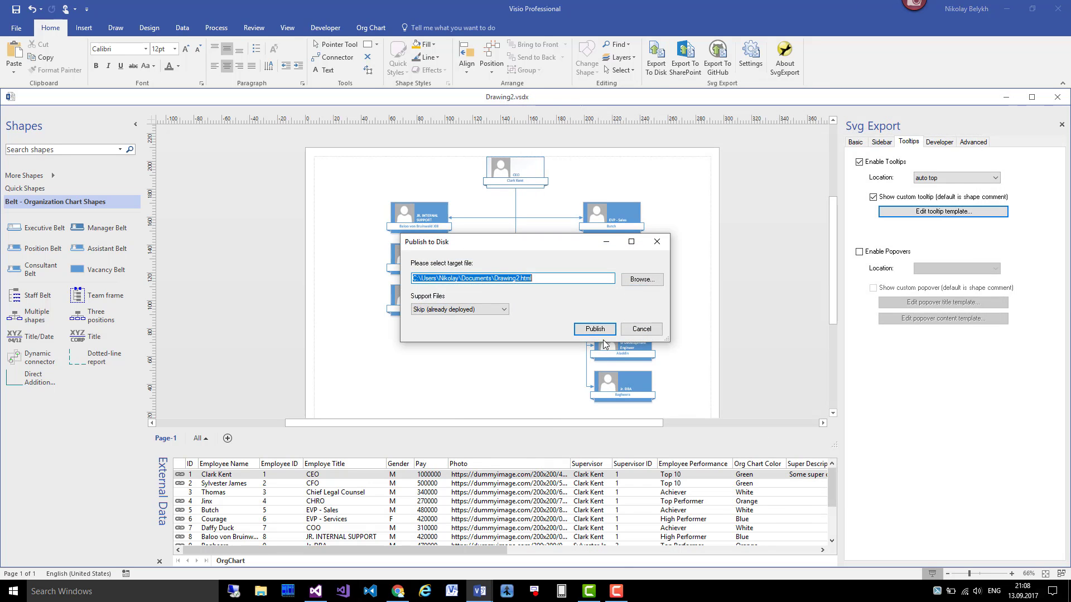
- Publish the chart and check heading-style name tooltips on Baloo, Jinx, Daffy Duck and Butch
left_click(595, 331)
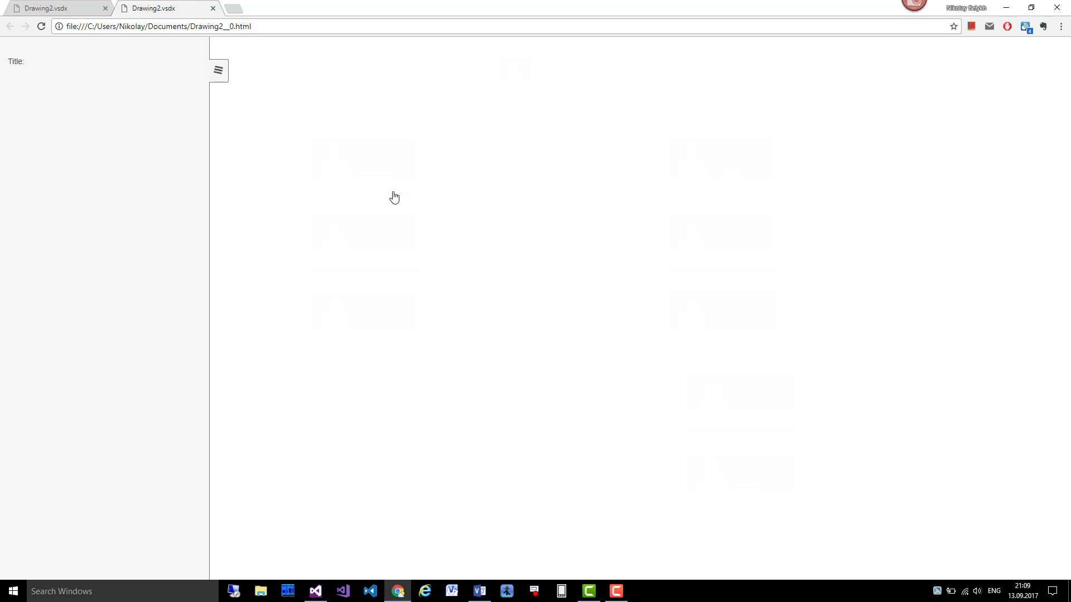
mouse_move(390, 195)
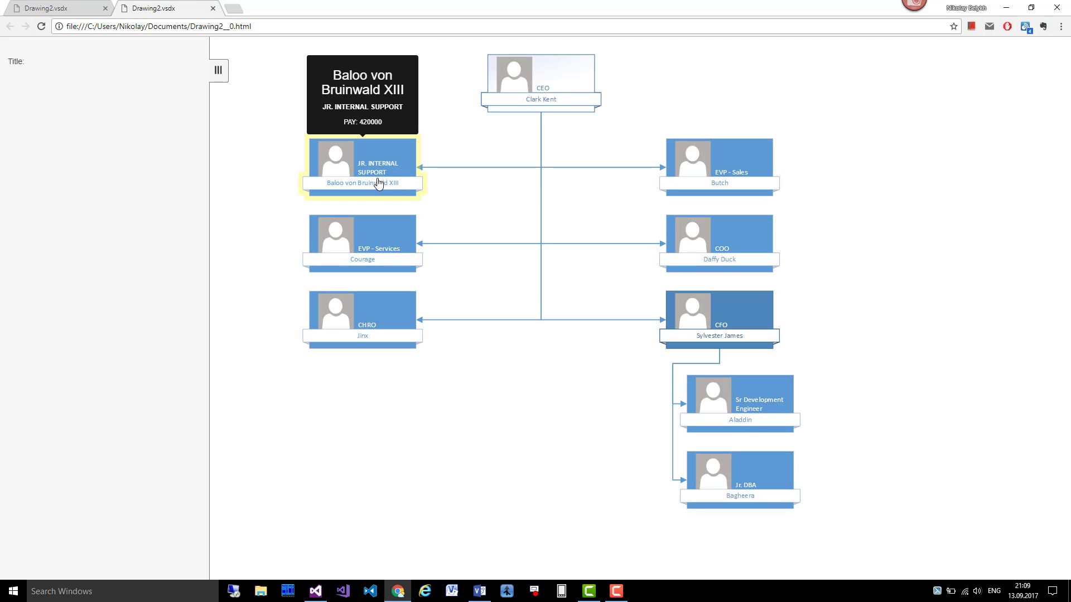
mouse_move(366, 311)
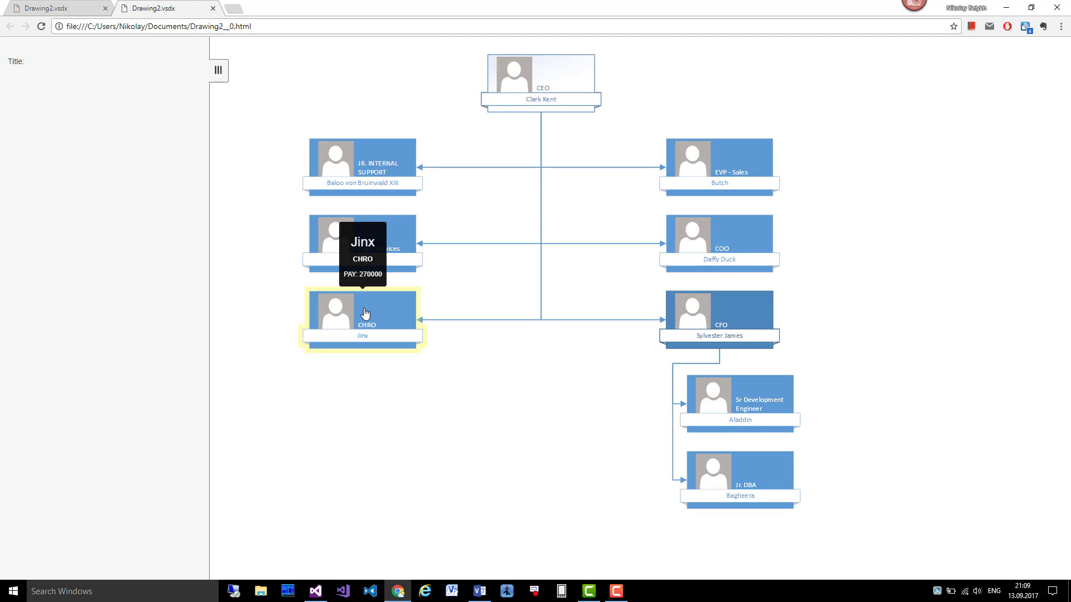
mouse_move(734, 316)
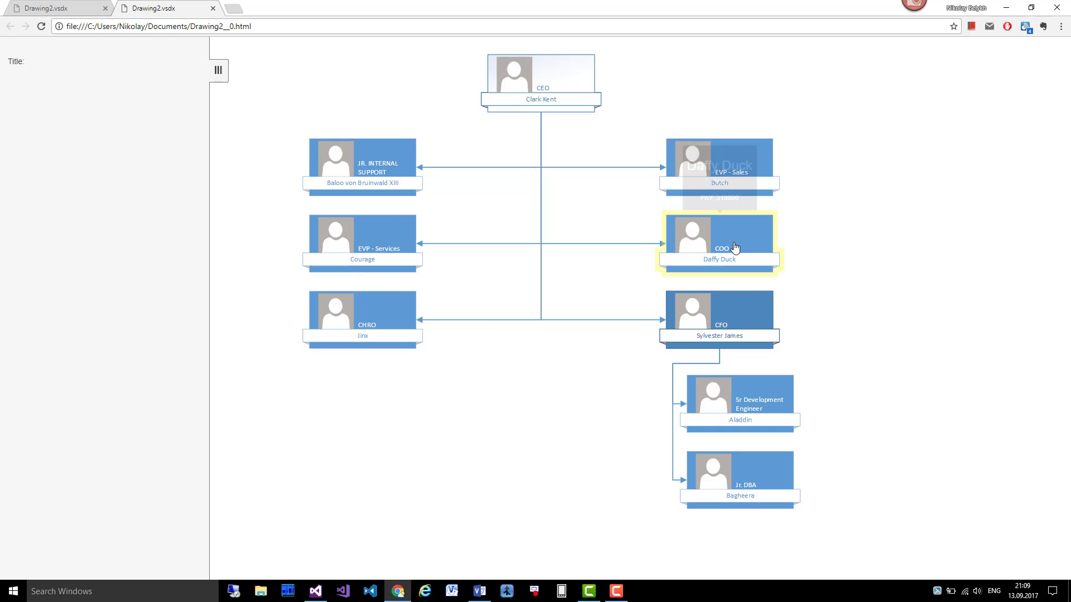
mouse_move(716, 177)
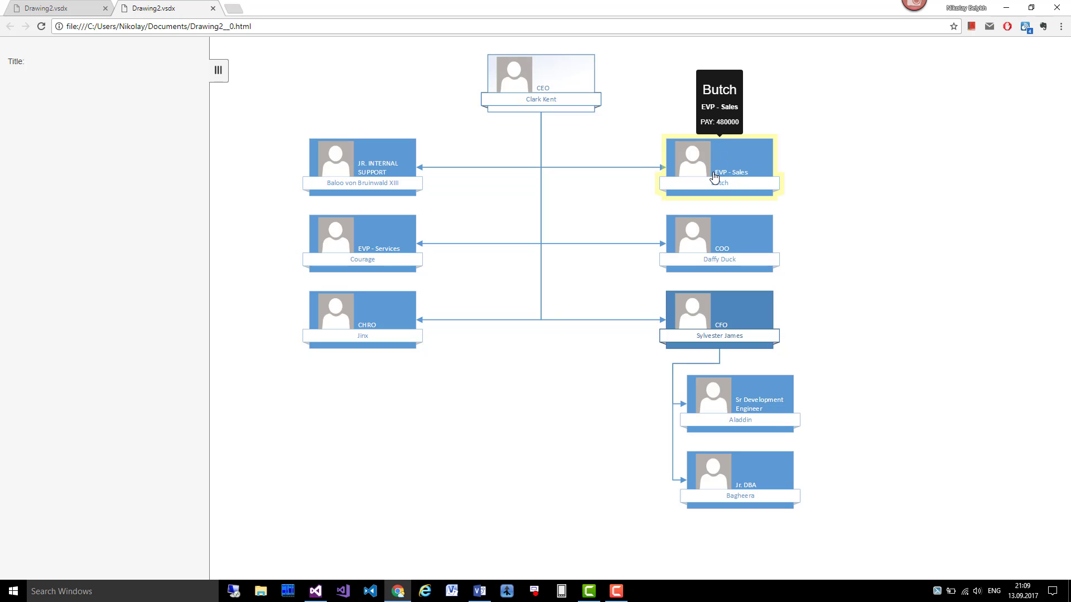
- Add a 'TITLE:' label before the title placeholder in the tooltip template, save, and start exporting
key("alt+Tab")
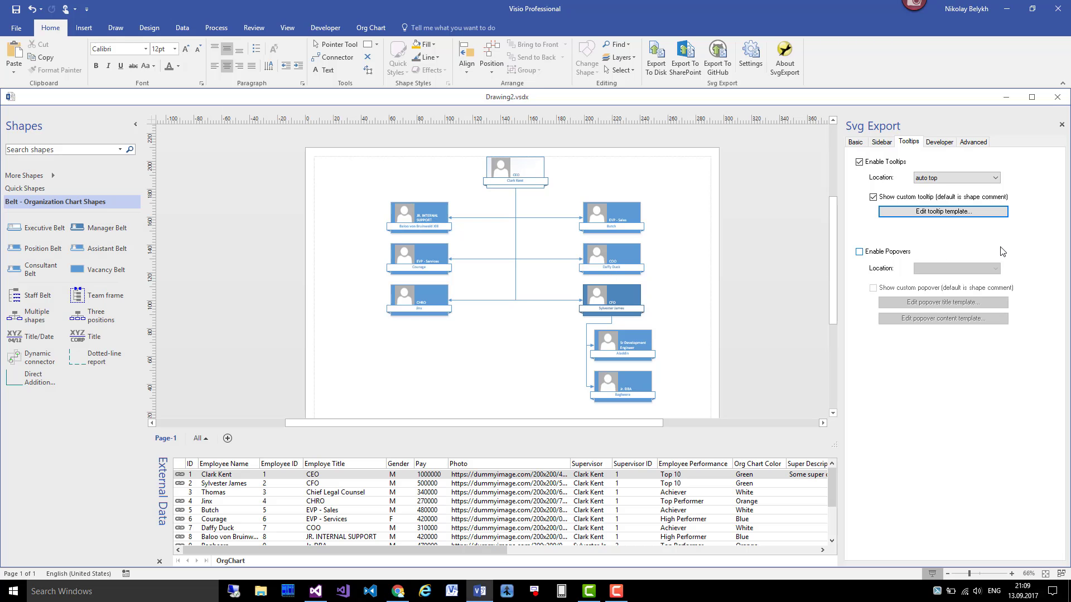
left_click(958, 216)
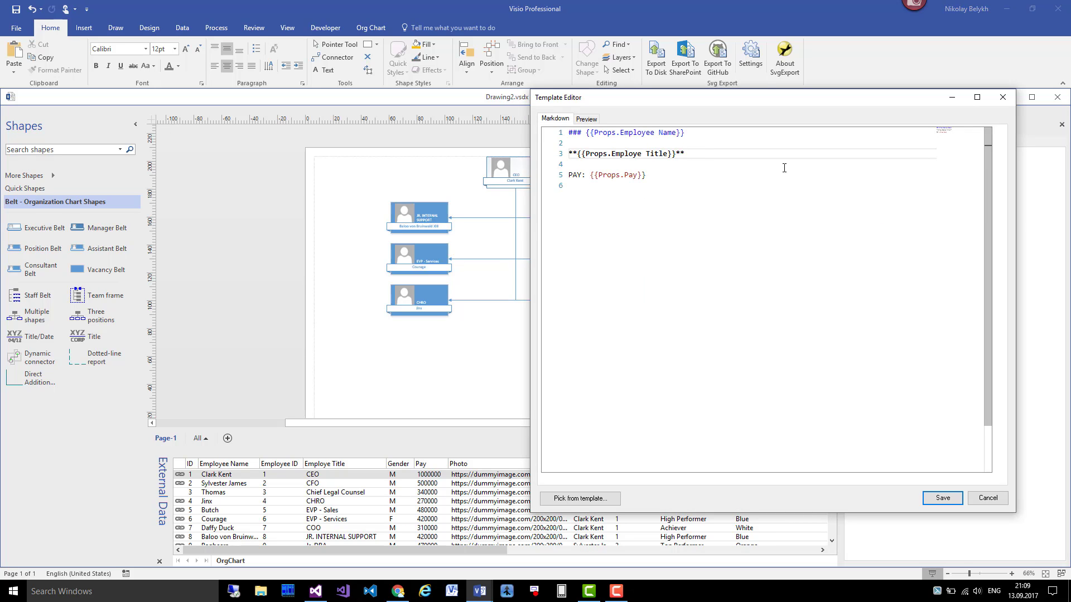
type("TITLE:")
key("ctrl+End")
left_click(942, 498)
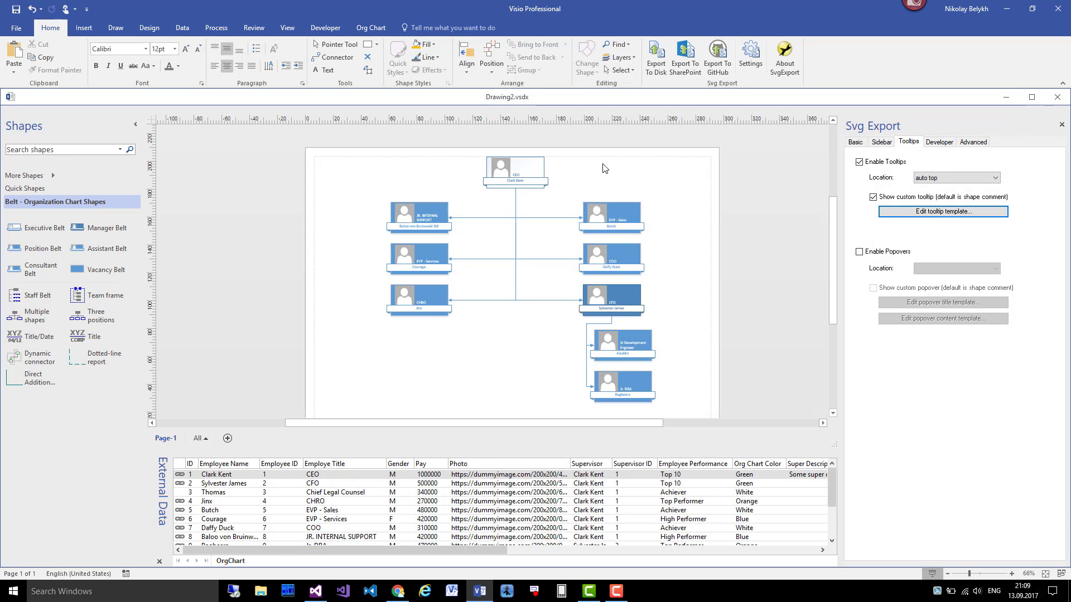
left_click(647, 58)
- Publish, close older tabs, and check Butch and Sylvester James tooltips showing 'TITLE: CFO' and 'PAY: 500000'
left_click(592, 333)
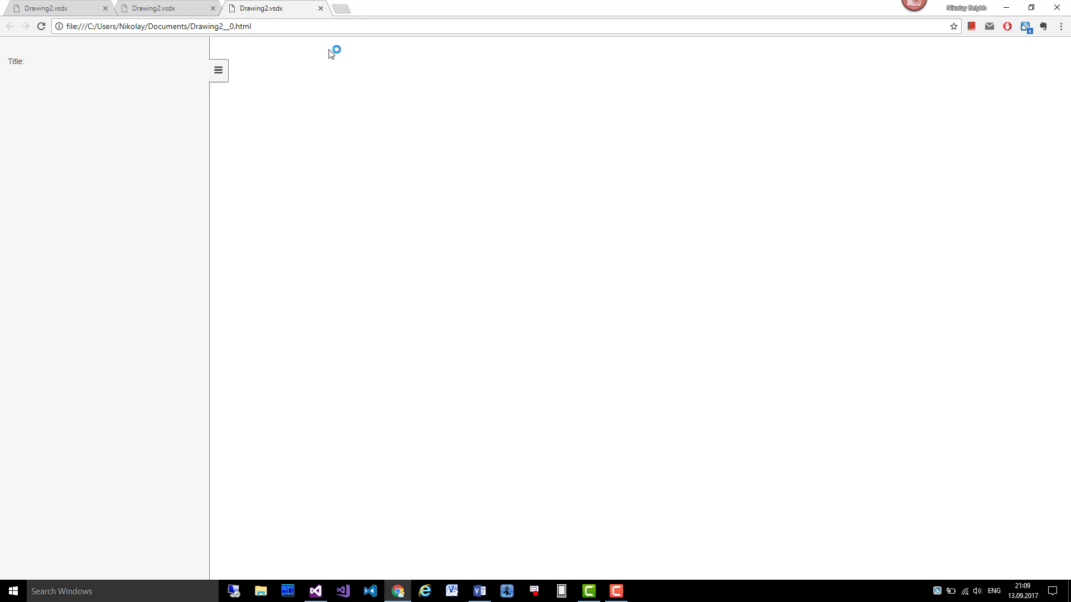
key("ctrl+w")
key("ctrl+w")
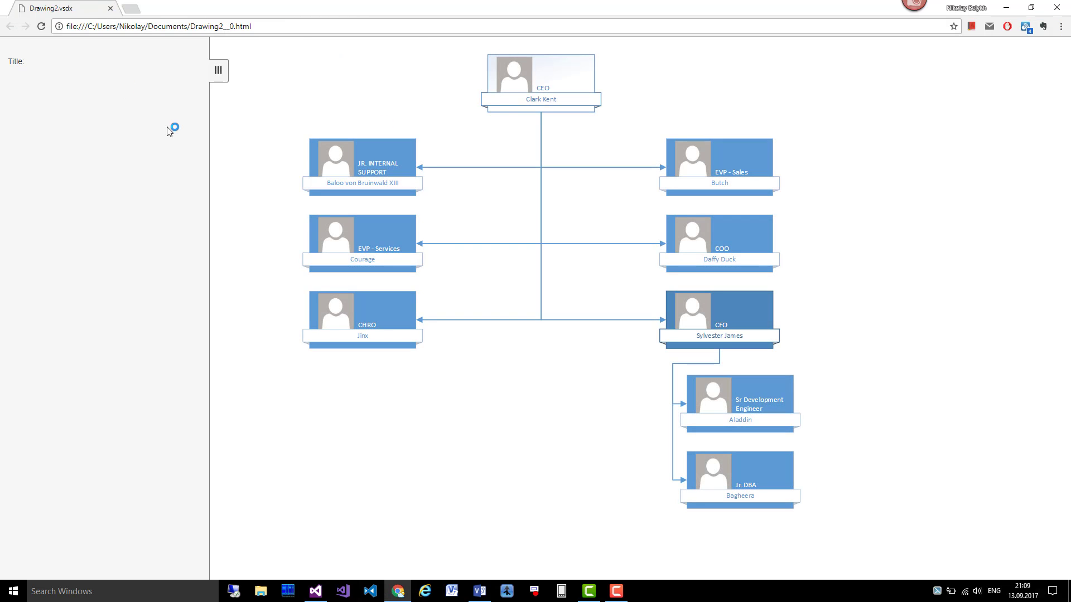
mouse_move(358, 169)
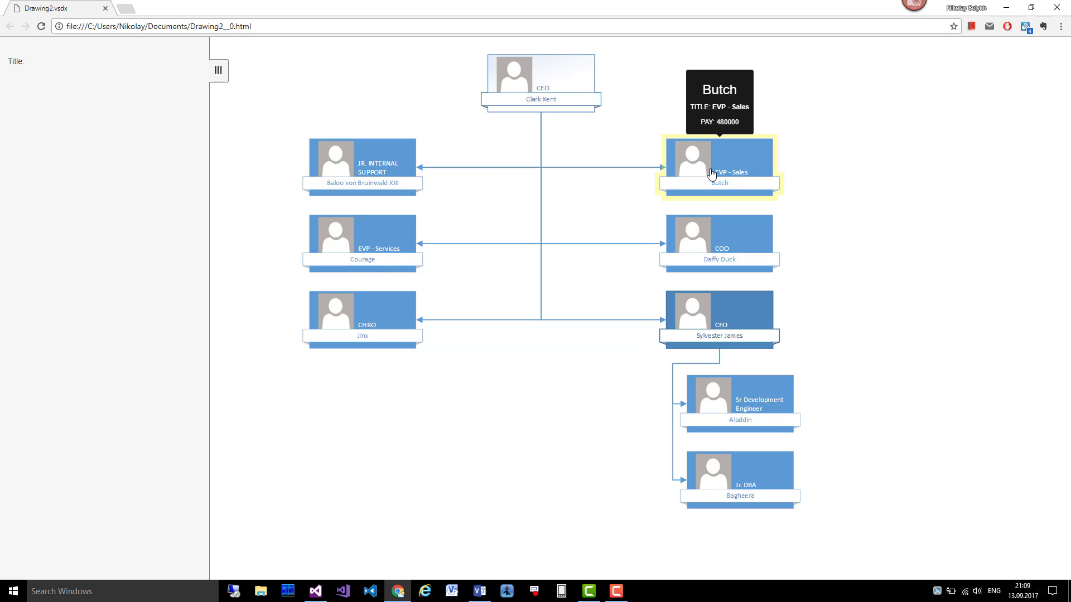
mouse_move(730, 249)
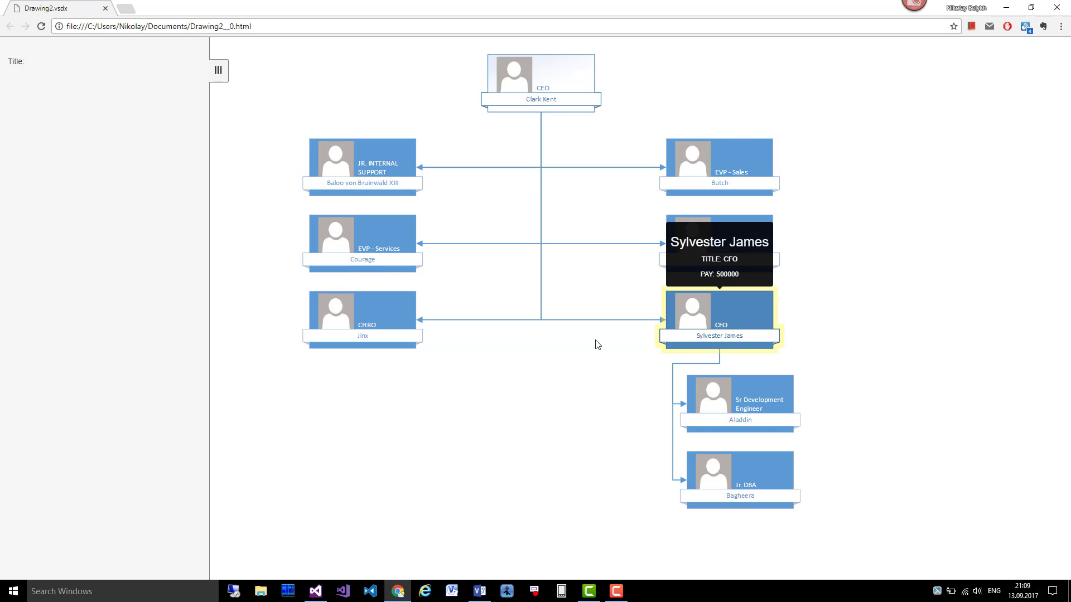
key("alt+Tab")
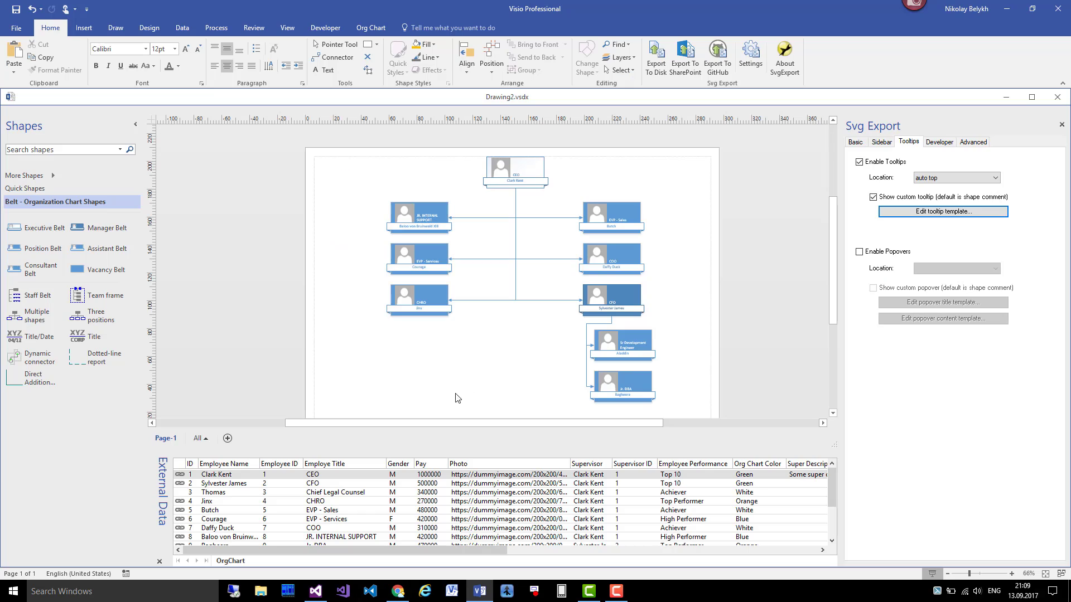
- Disable the custom tooltip and all tooltips, then enable popovers using a custom popover
left_click(895, 197)
left_click(866, 162)
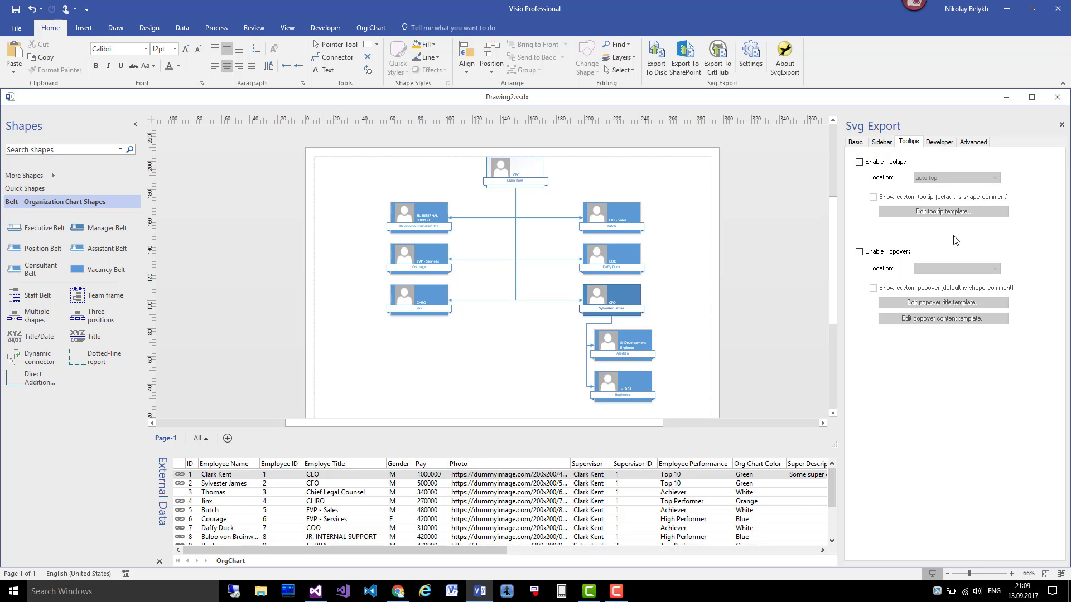
left_click(891, 254)
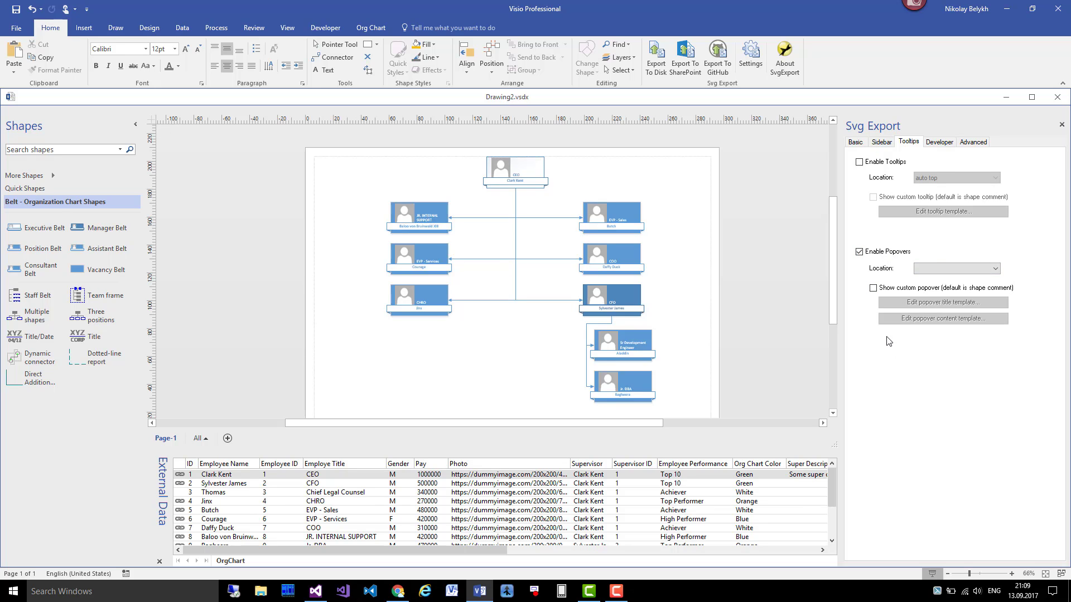
left_click(911, 289)
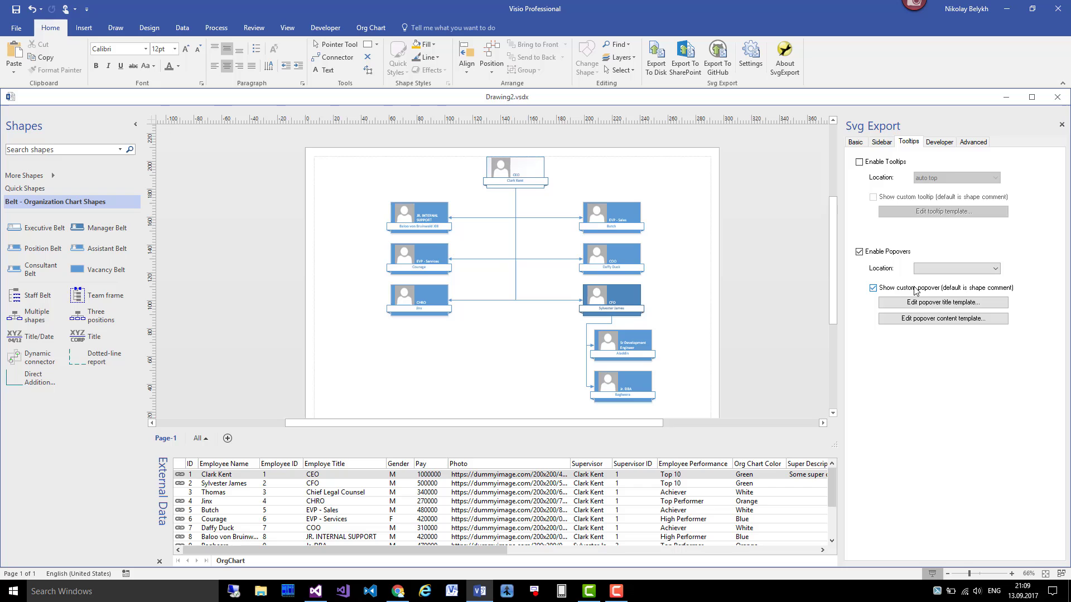
- Close the empty popover title template unchanged, then review the content template's name and photo lines
left_click(960, 305)
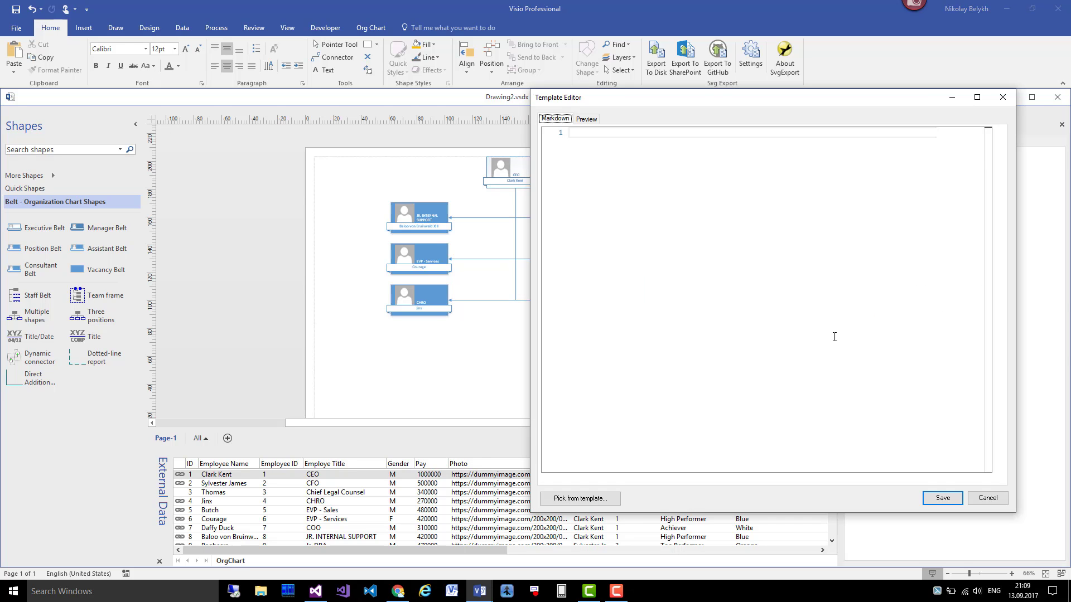
left_click(987, 497)
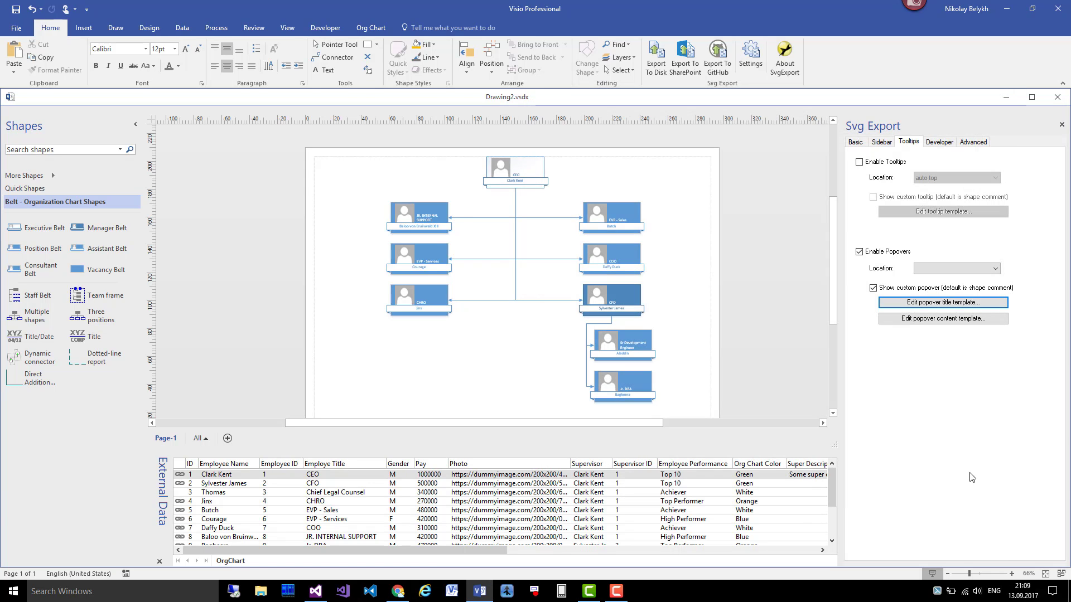
left_click(939, 320)
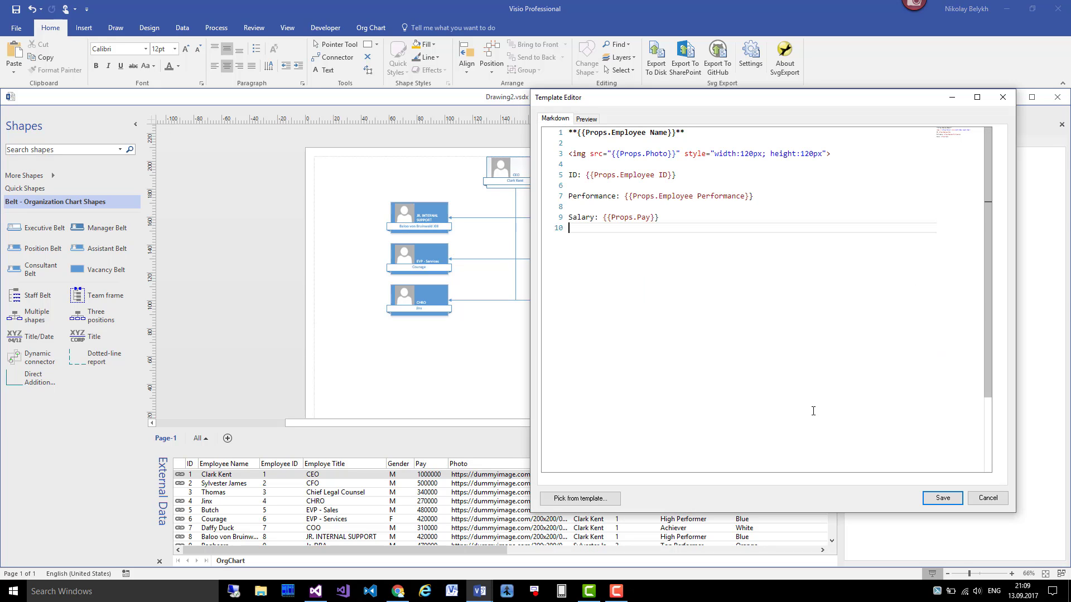
key("ctrl+Home")
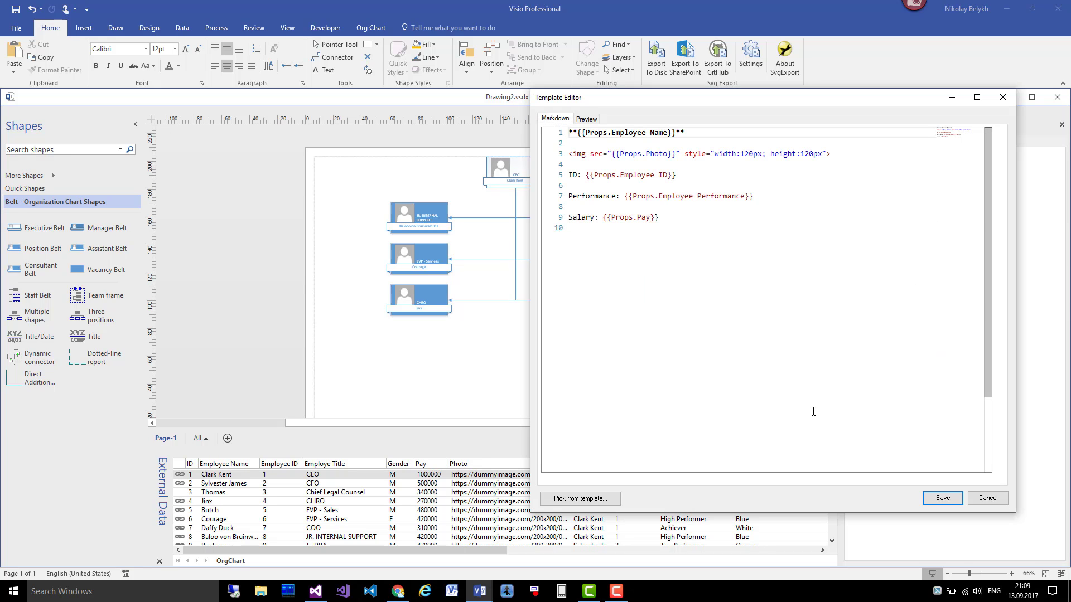
key("Down")
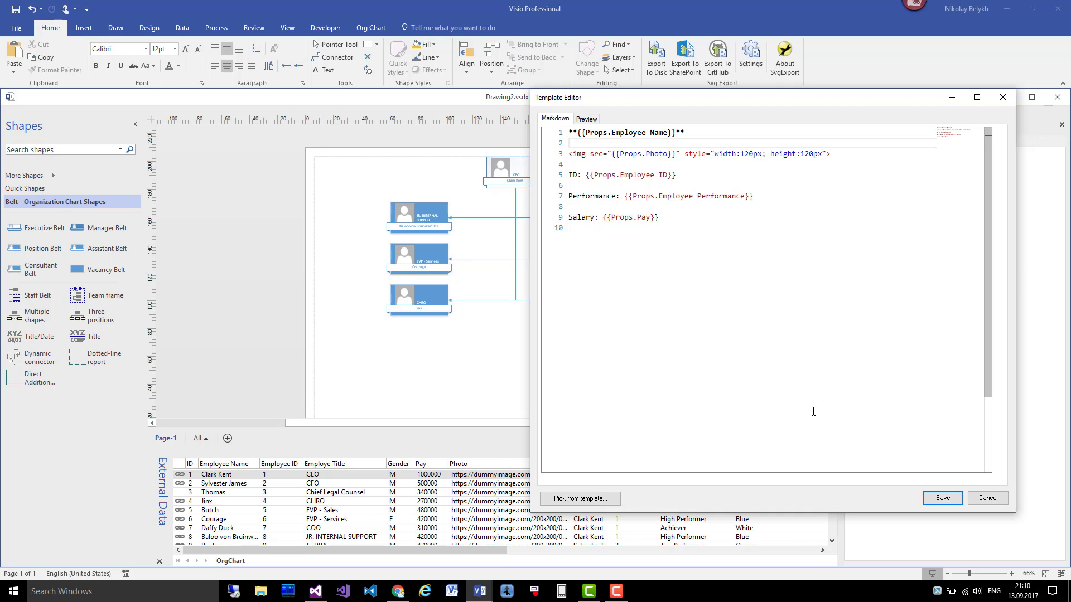
key("Down")
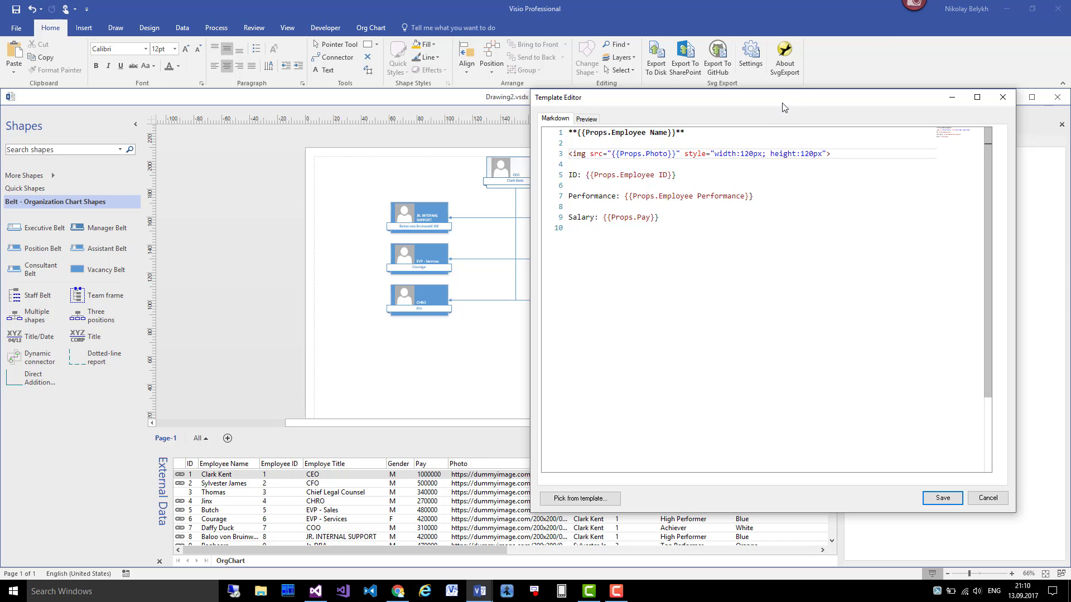
left_click_drag(782, 99, 663, 10)
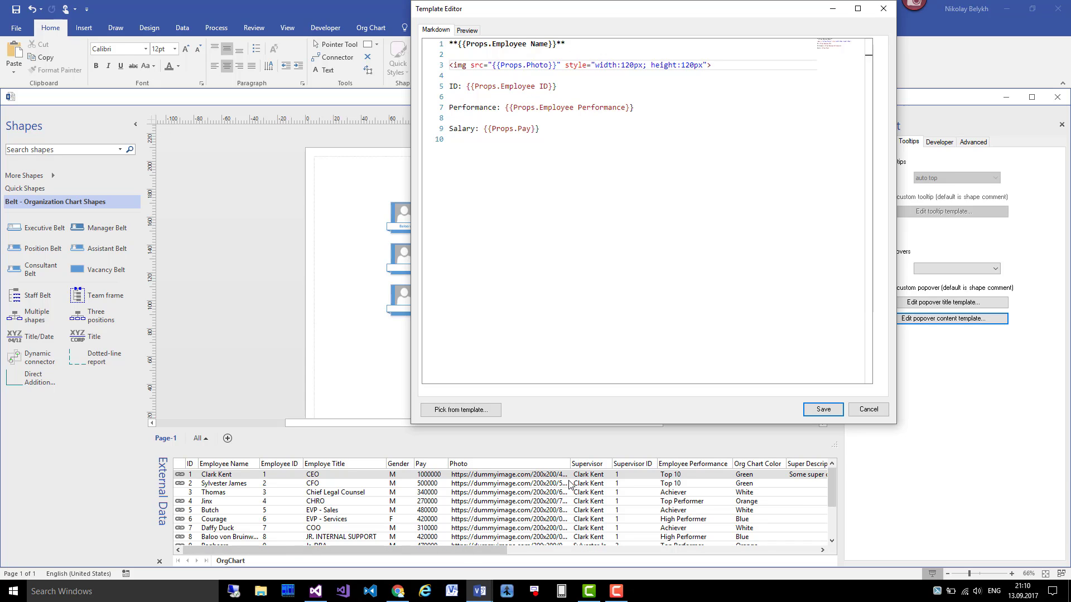
left_click_drag(666, 13, 721, 125)
- Review the bold name, 120px photo, ID, Performance and salary lines, then save the content template
left_click(694, 199)
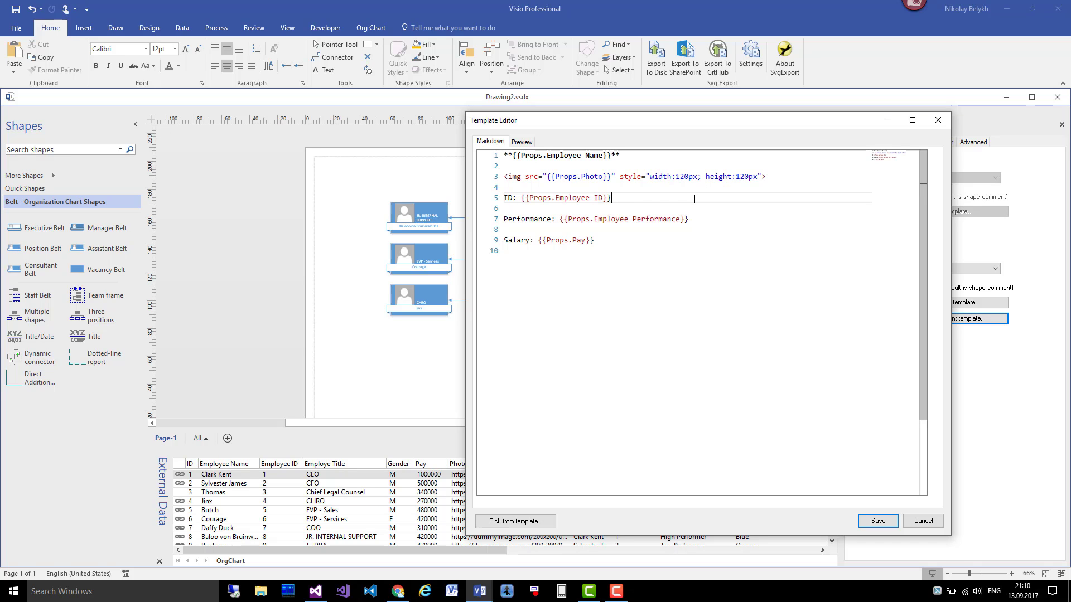
key("Down")
key("Down")
key("Down")
key("Down")
key("Down")
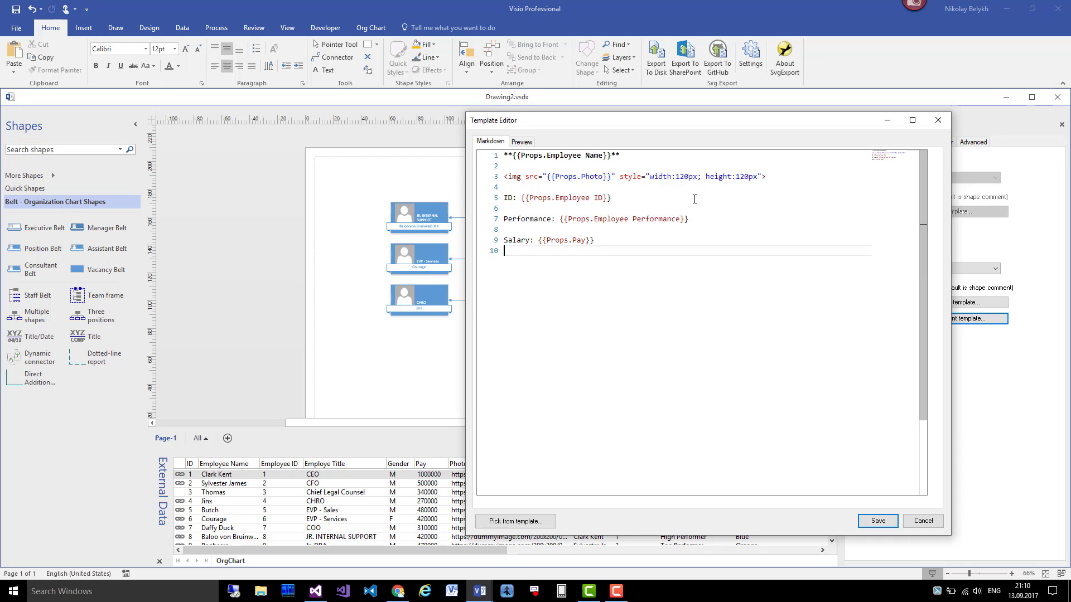
key("ctrl+Home")
key("shift+End")
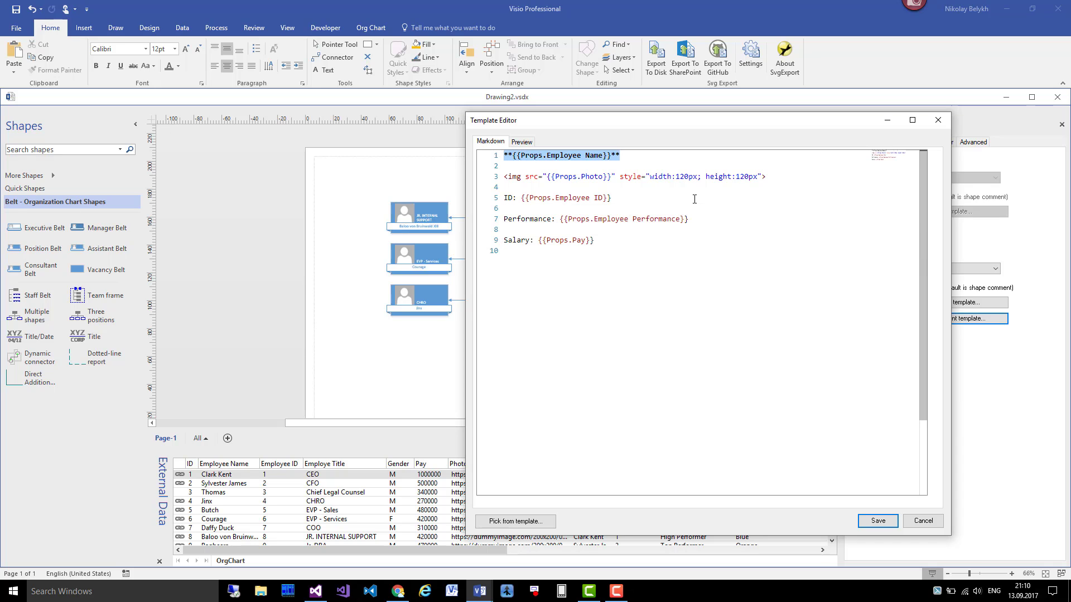
key("Down")
key("Down")
key("shift+Home")
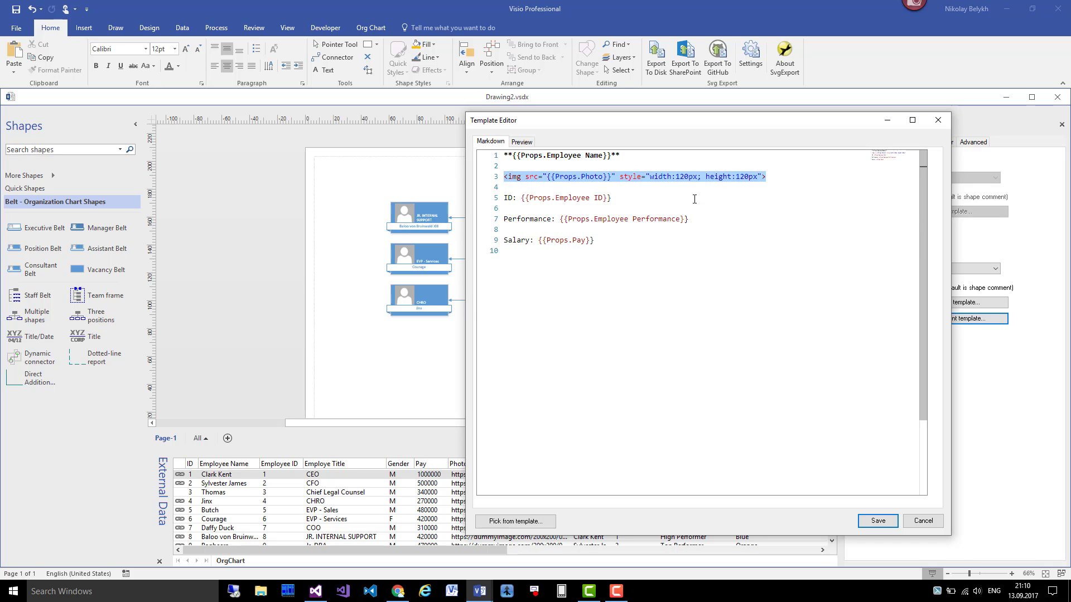
left_click(694, 199)
key("shift+Home")
key("Down")
key("Down")
key("shift+Home")
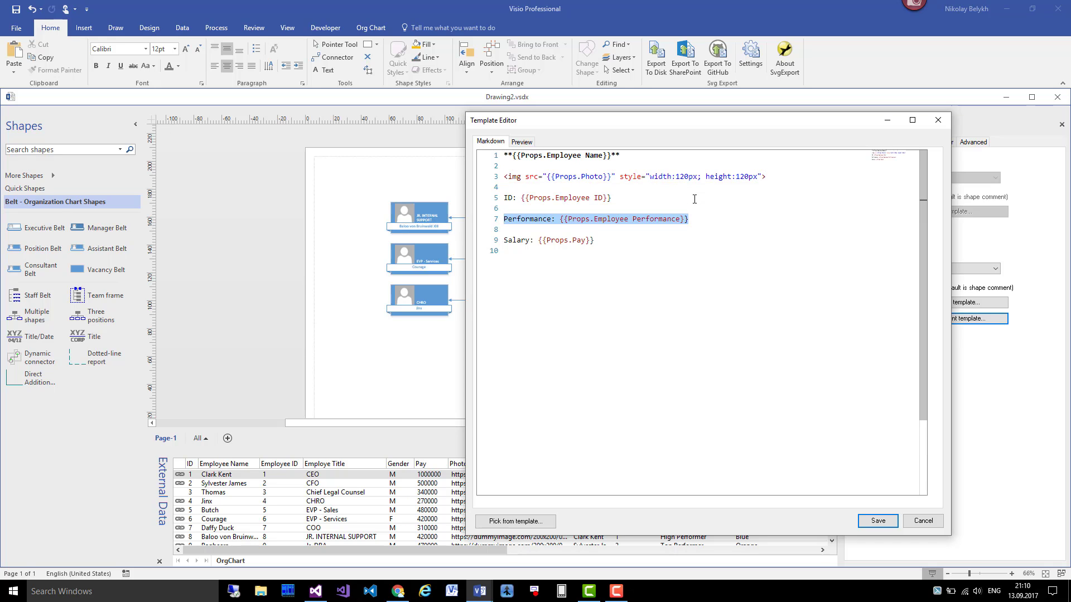
key("End")
key("Down")
key("Down")
key("Down")
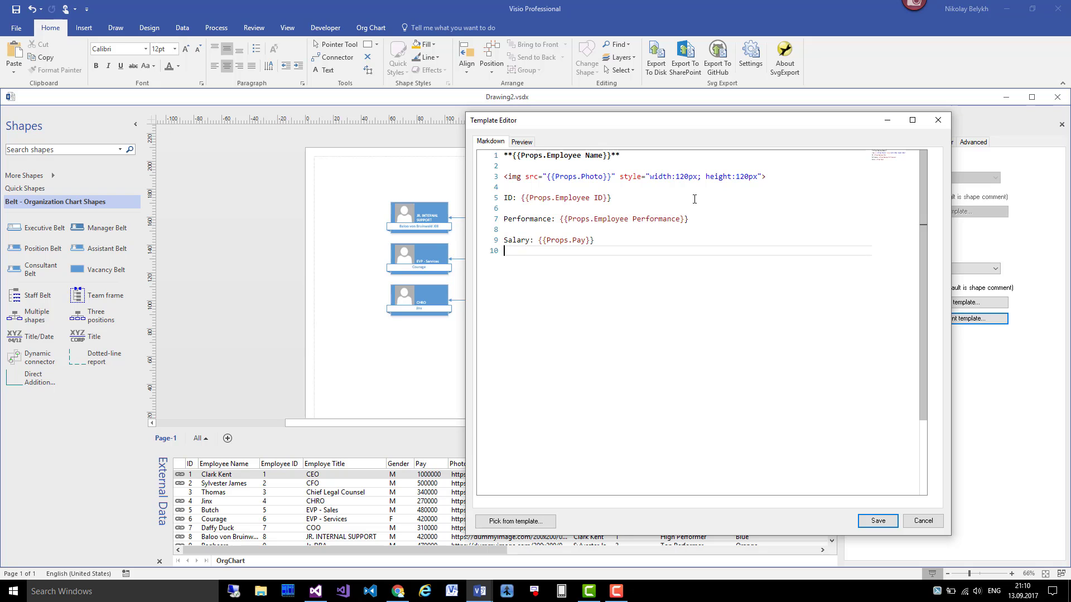
left_click(880, 524)
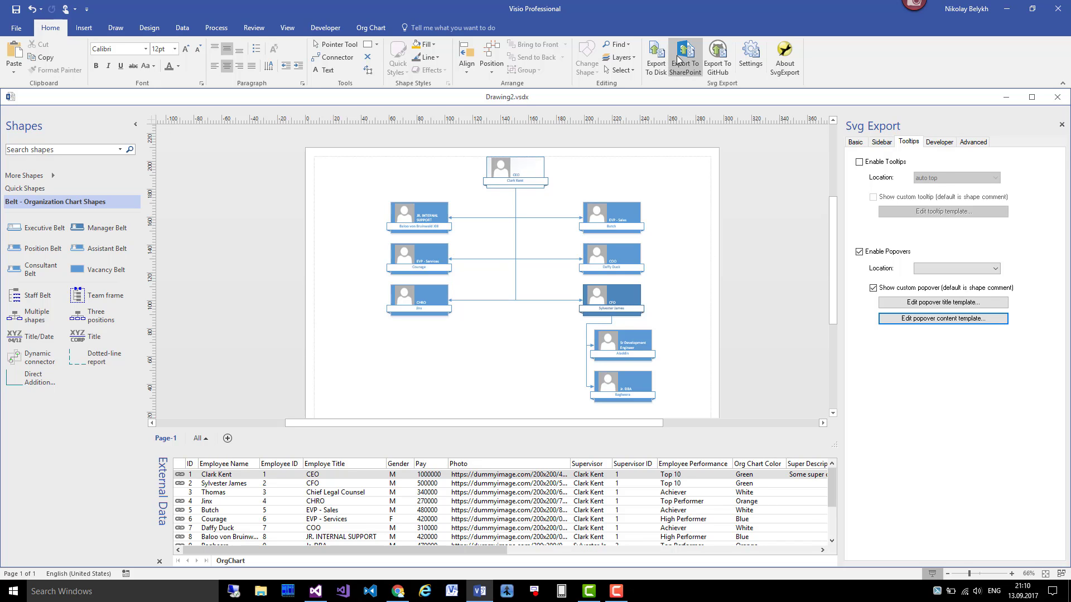
- Export and publish the chart to HTML, closing the duplicate Chrome tab
left_click(649, 66)
left_click(591, 328)
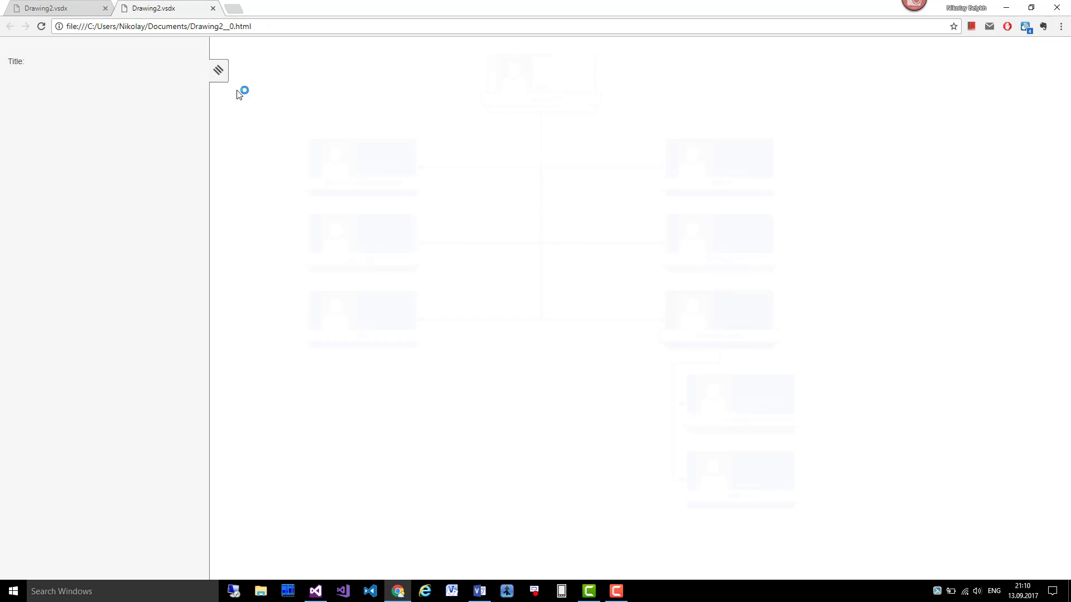
left_click(105, 8)
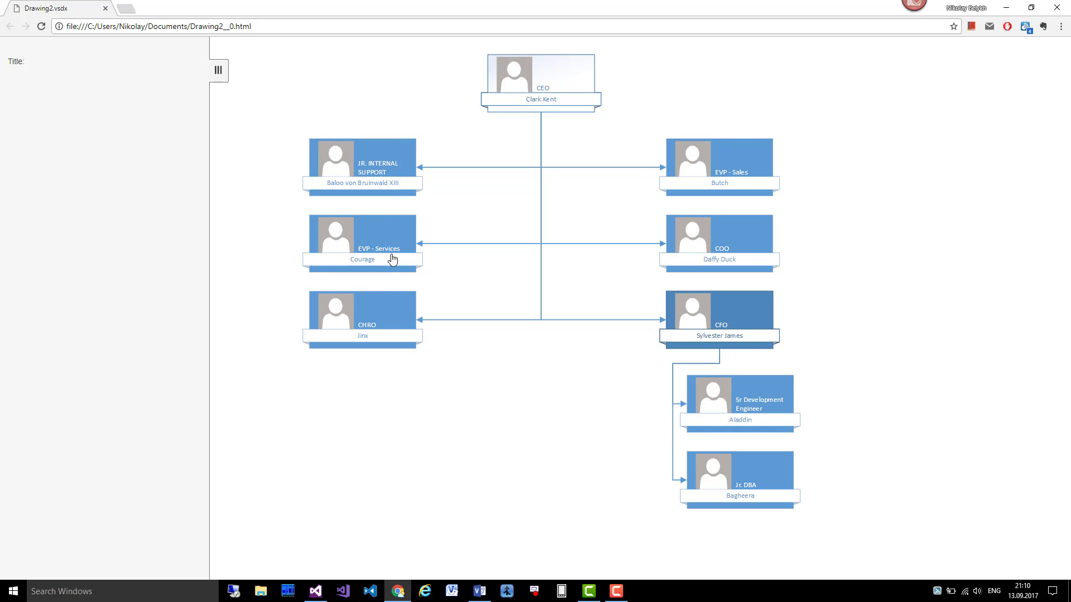
- Open the JR. INTERNAL SUPPORT popover and select its ID, performance and salary text
left_click(400, 167)
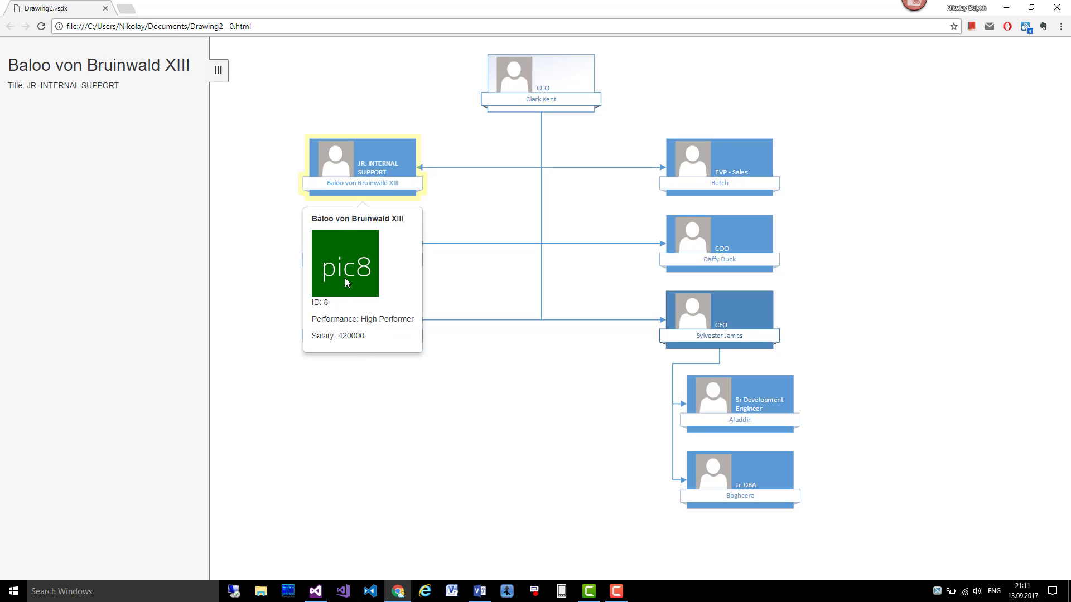
triple_click(321, 320)
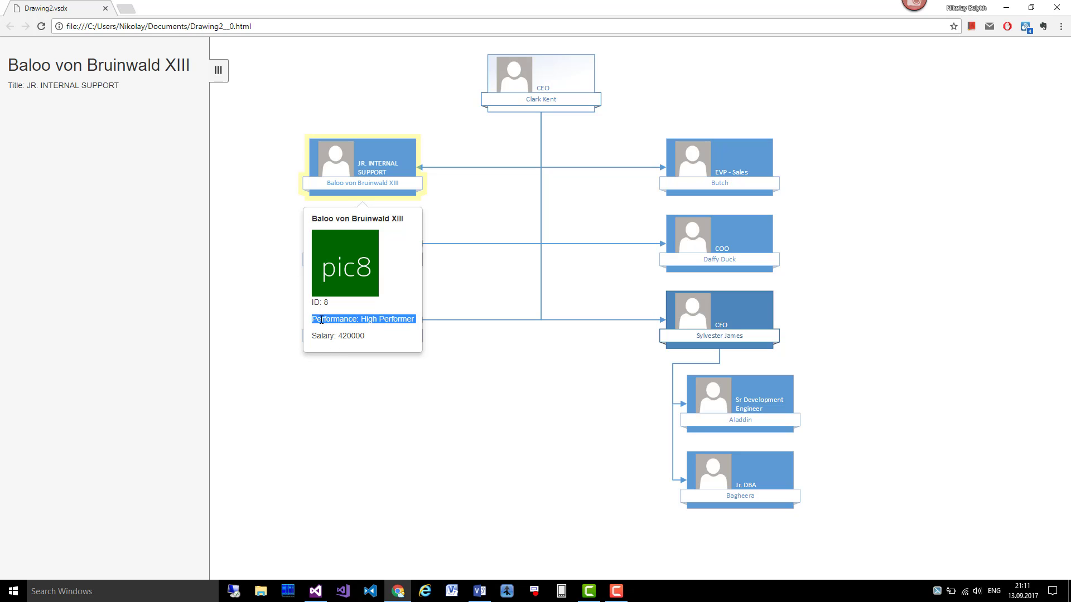
double_click(315, 302)
left_click(355, 322, "shift")
double_click(355, 322)
left_click(367, 343, "shift")
left_click(390, 340)
left_click_drag(391, 341, 315, 302)
left_click(298, 290)
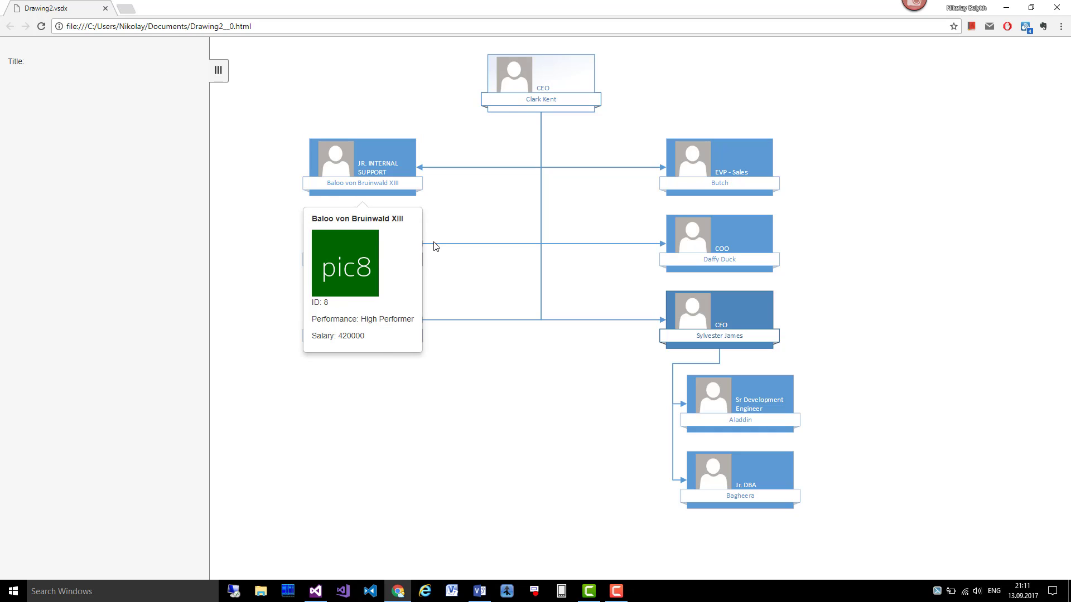
- View the EVP - Services and CHRO employees' details, toggling the CHRO popover
left_click(390, 166)
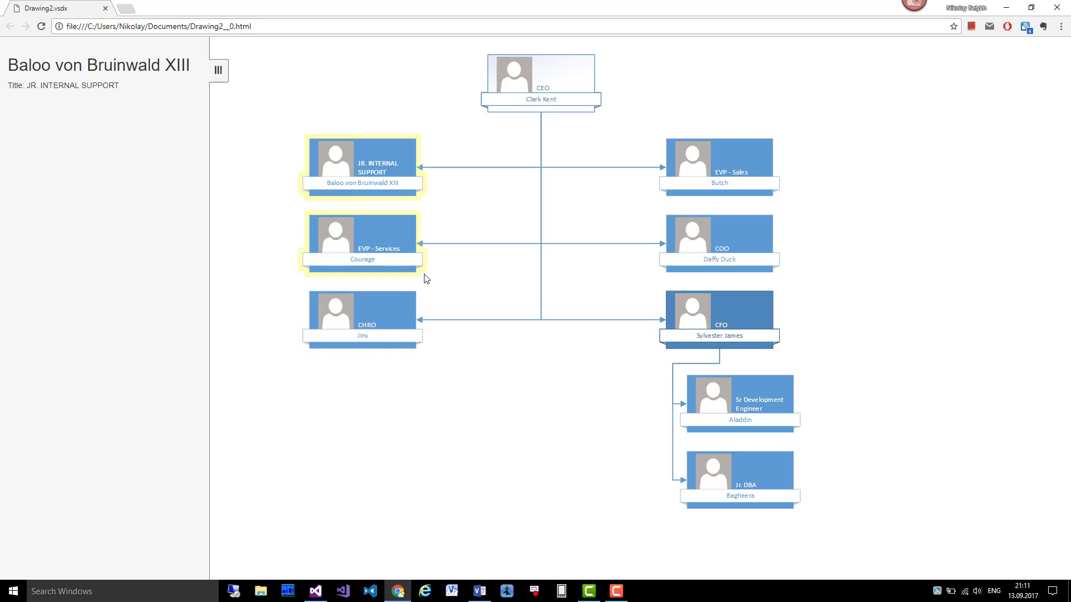
left_click(363, 241)
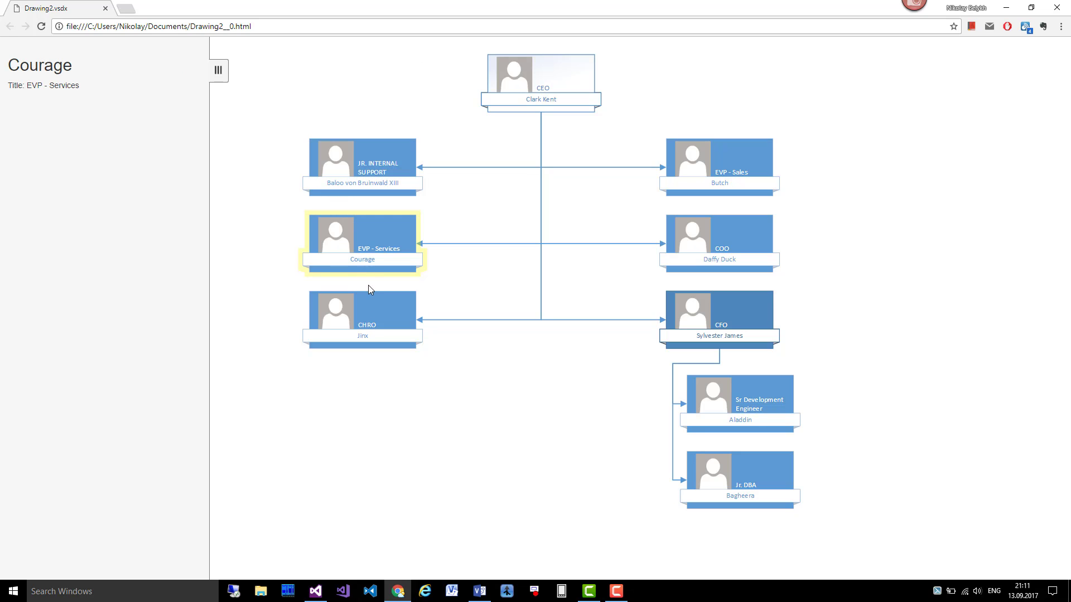
left_click(371, 326)
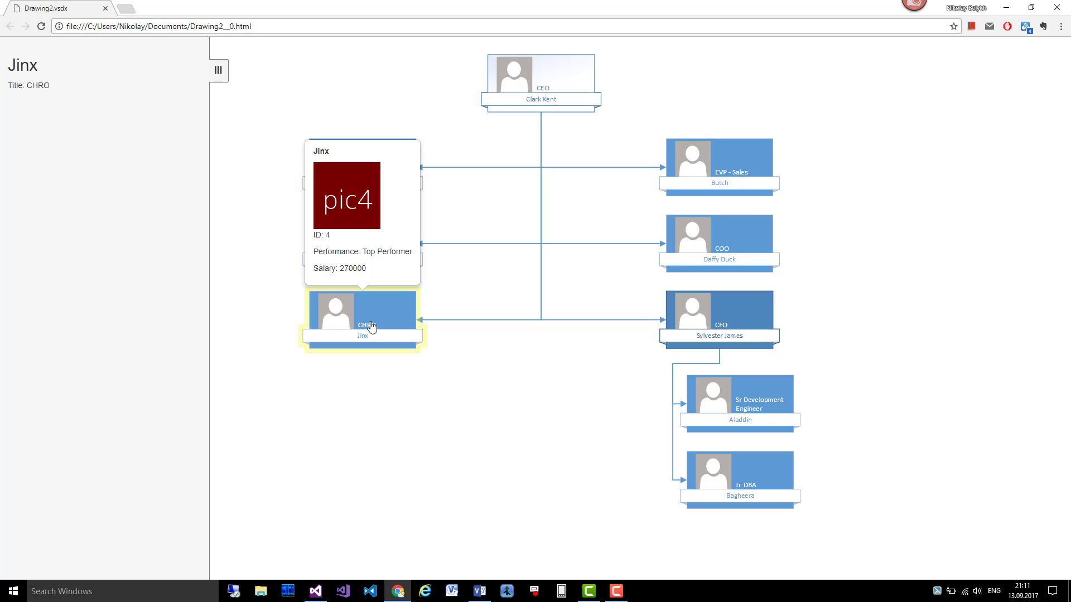
left_click(371, 326)
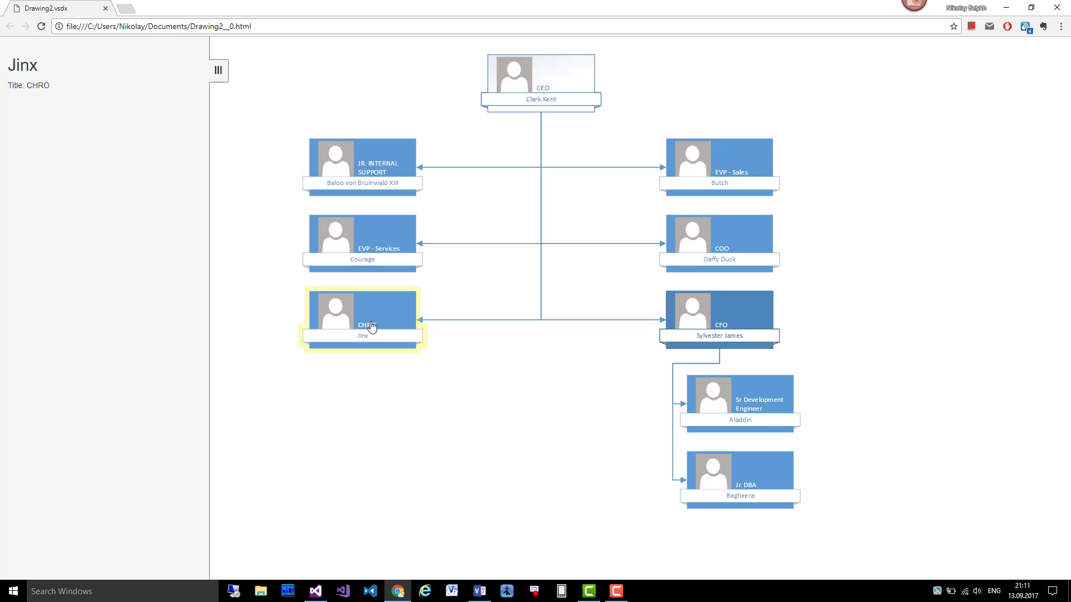
left_click(372, 326)
left_click(521, 353)
- Back in Visio, turn off 'Show custom popover' and 'Enable Popovers' in the SVG Export settings
left_click(480, 591)
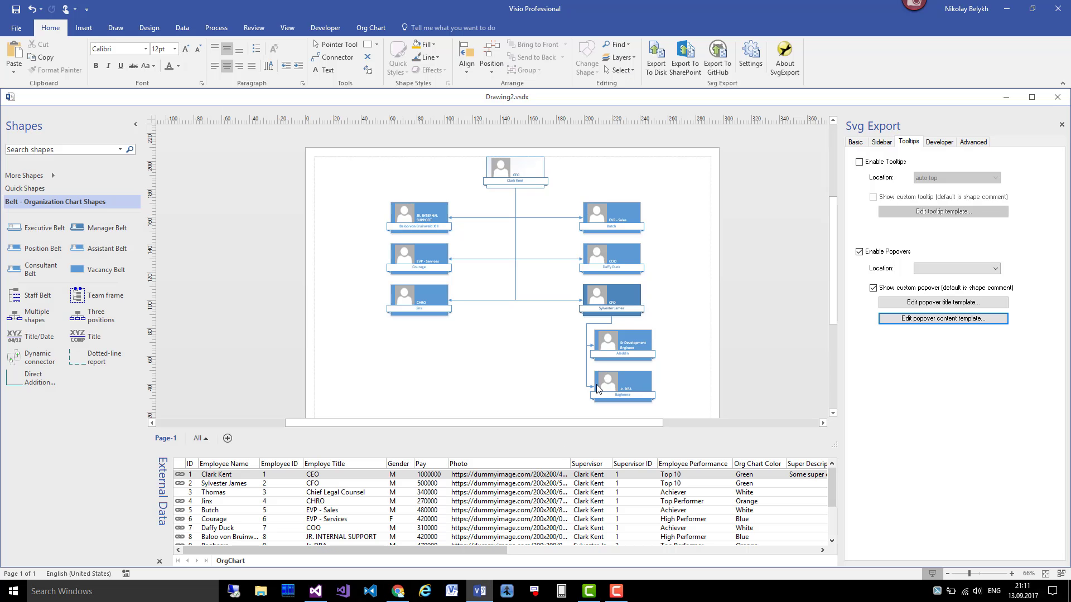
left_click(907, 288)
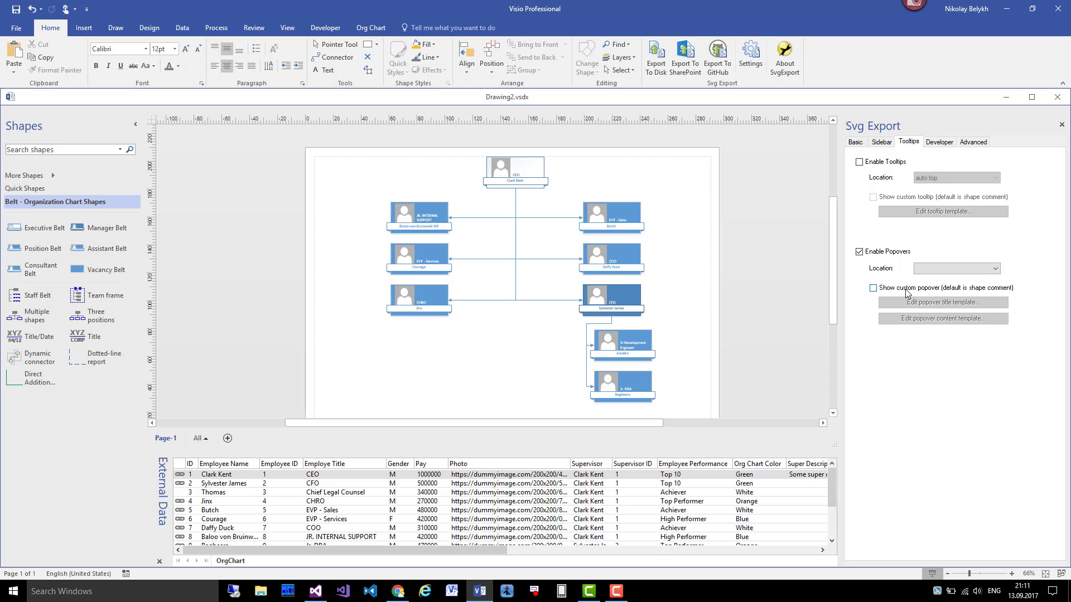
left_click(881, 255)
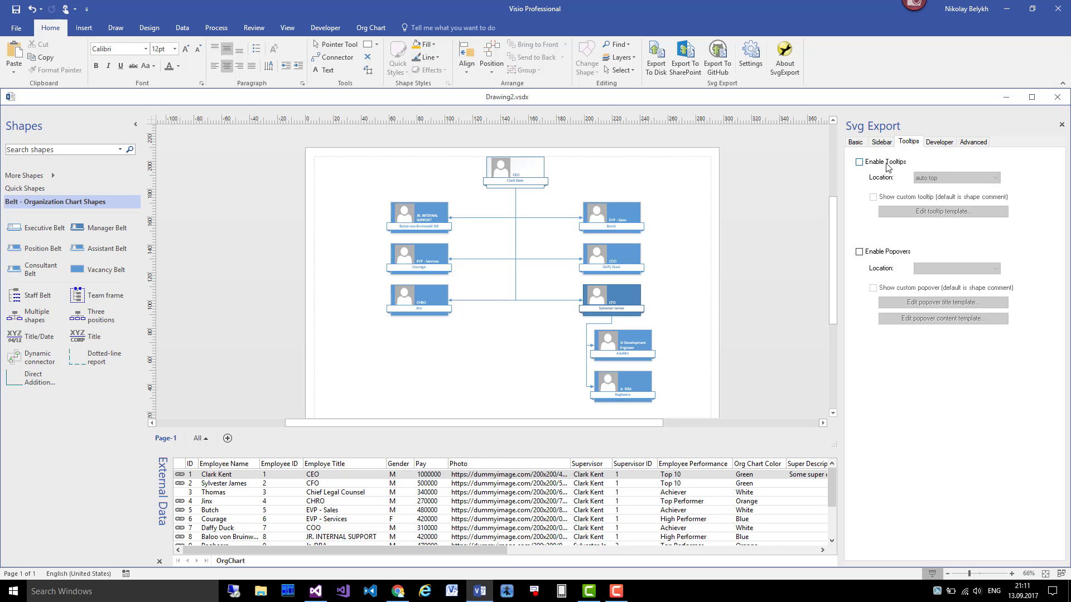
- Check the Developer and Tooltips settings, then bring up the Sidebar export settings
left_click(942, 143)
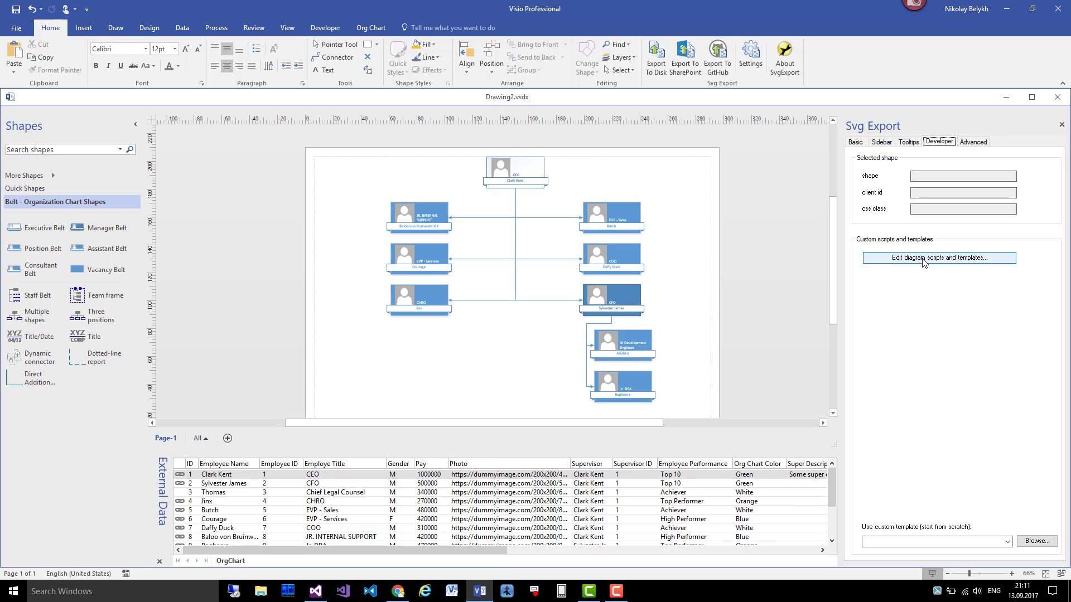
left_click(909, 142)
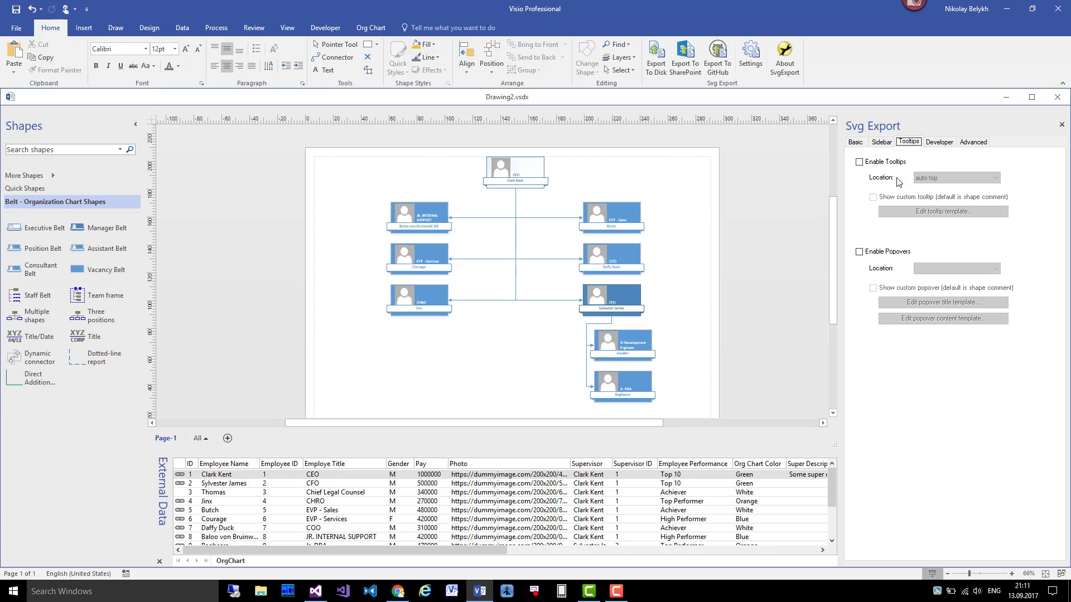
left_click(886, 144)
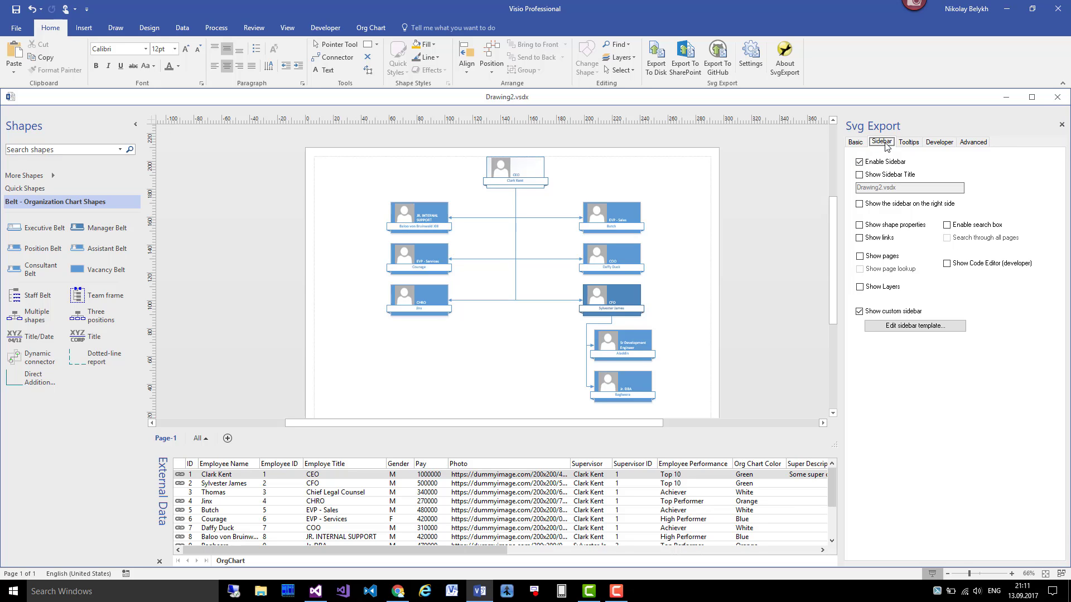